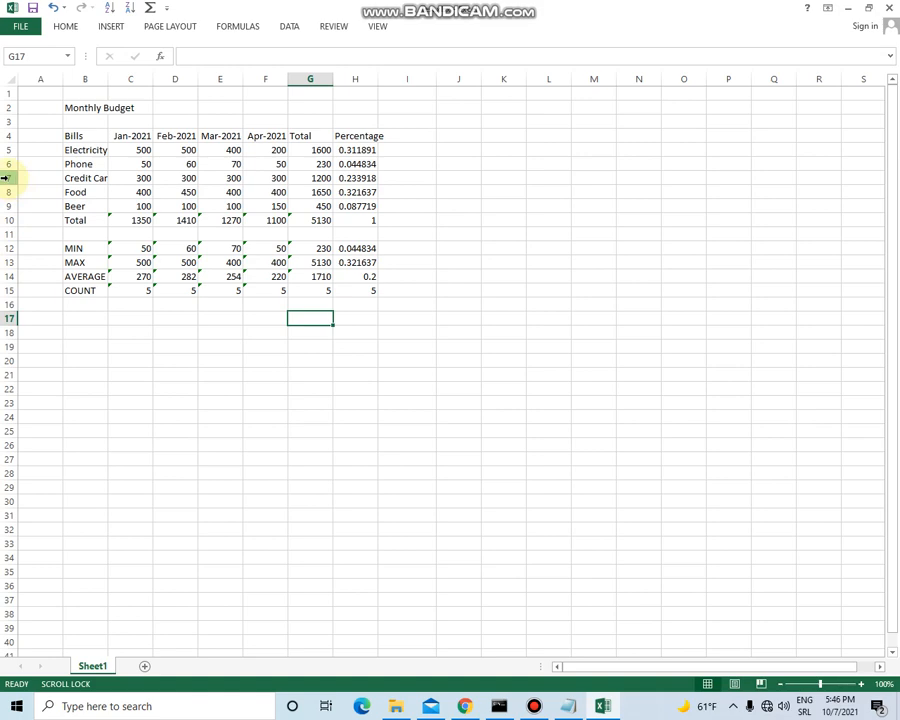
Insert a blank row above the Credit Cards row, between Phone and Credit Cards.
{"action": "left_click", "coordinate": [6, 178]}
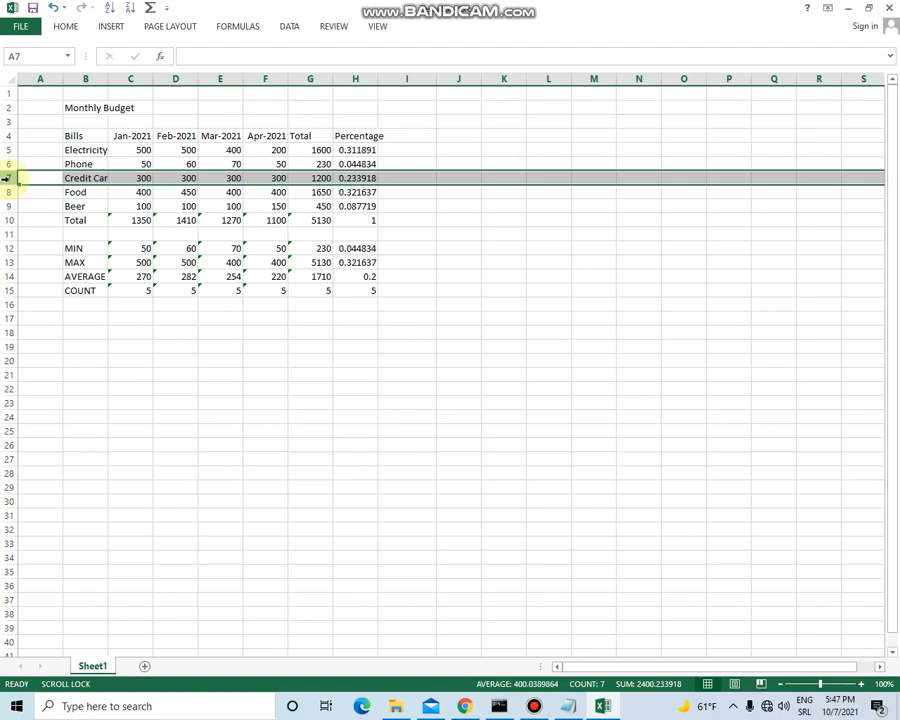
{"action": "type", "text": "+"}
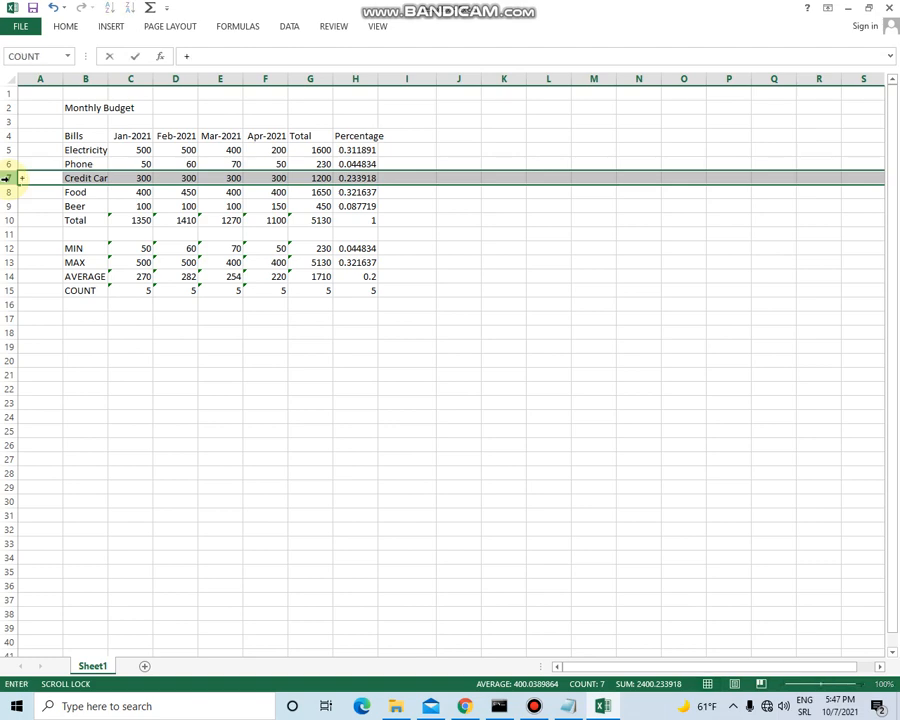
{"action": "key", "text": "BackSpace"}
{"action": "key", "text": "Escape"}
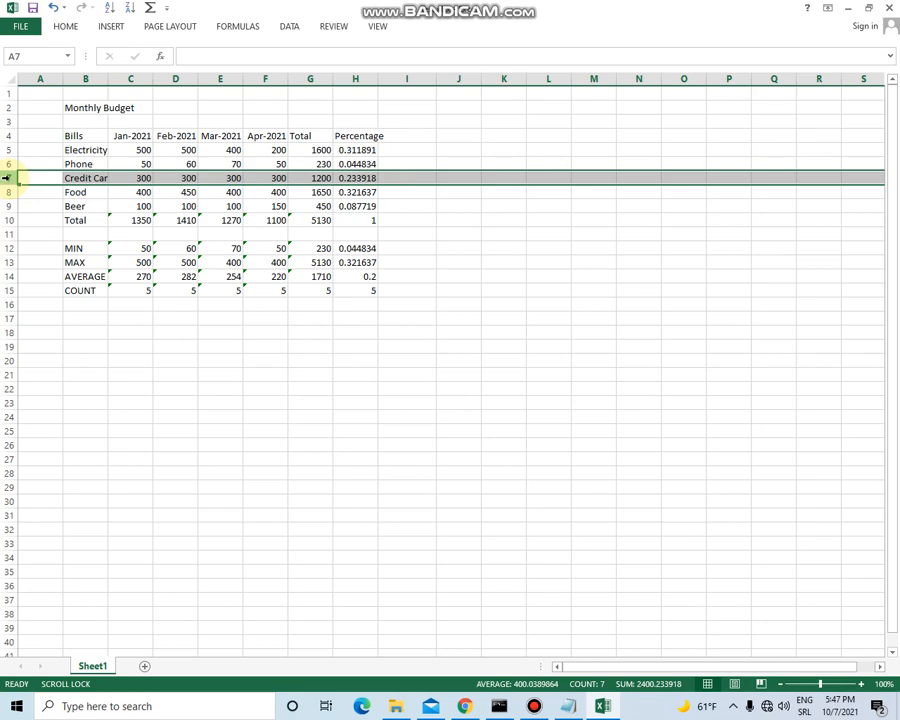
{"action": "key", "text": "ctrl+plus"}
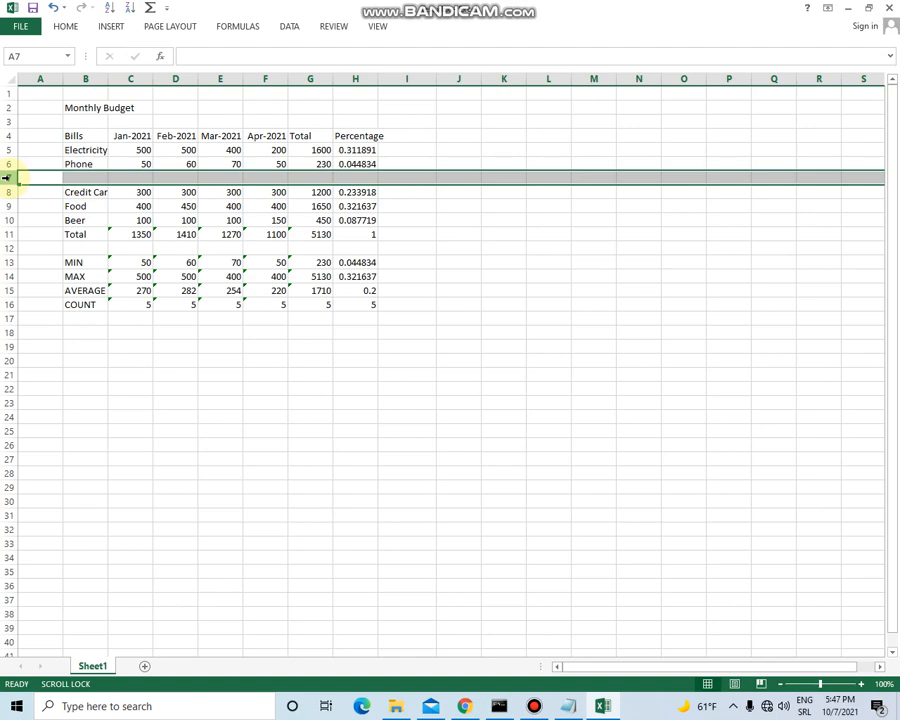
Label the blank row under Phone as Water in the Bills column.
{"action": "left_click", "coordinate": [69, 178]}
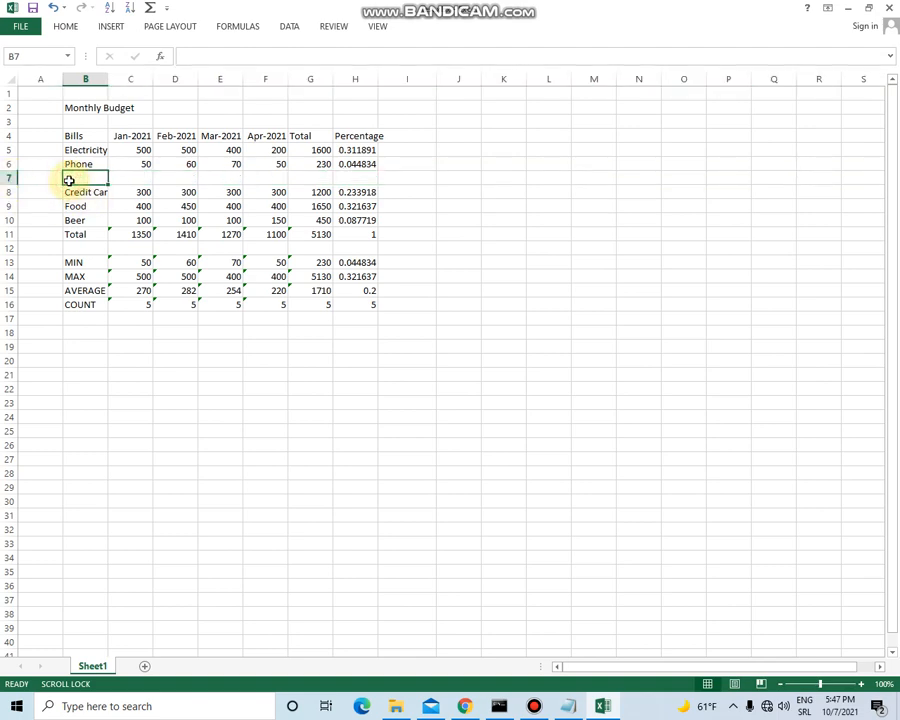
{"action": "type", "text": "Wat"}
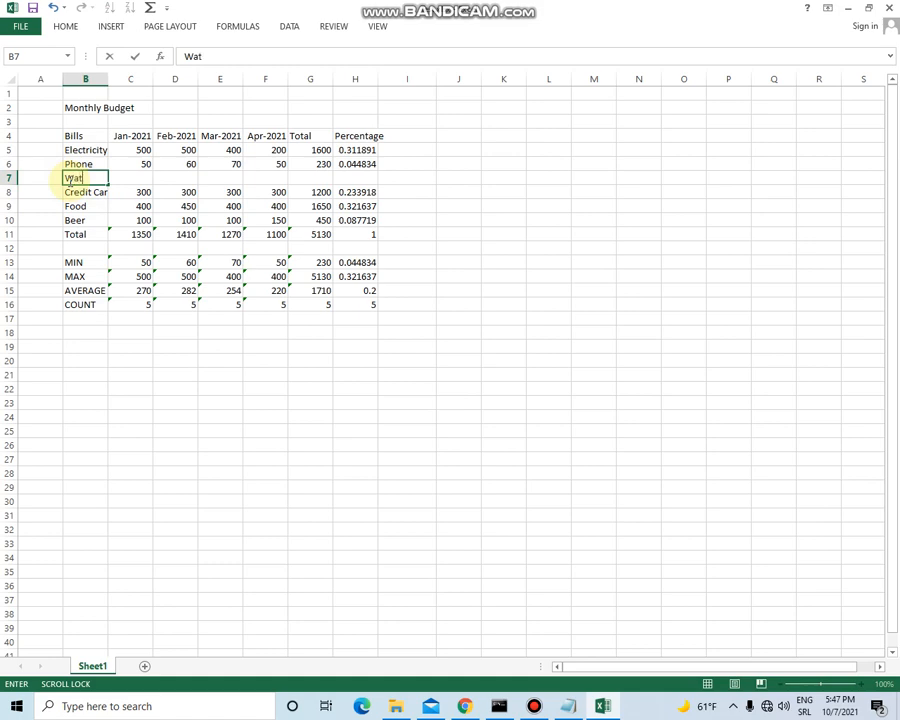
{"action": "type", "text": "er"}
{"action": "key", "text": "Return"}
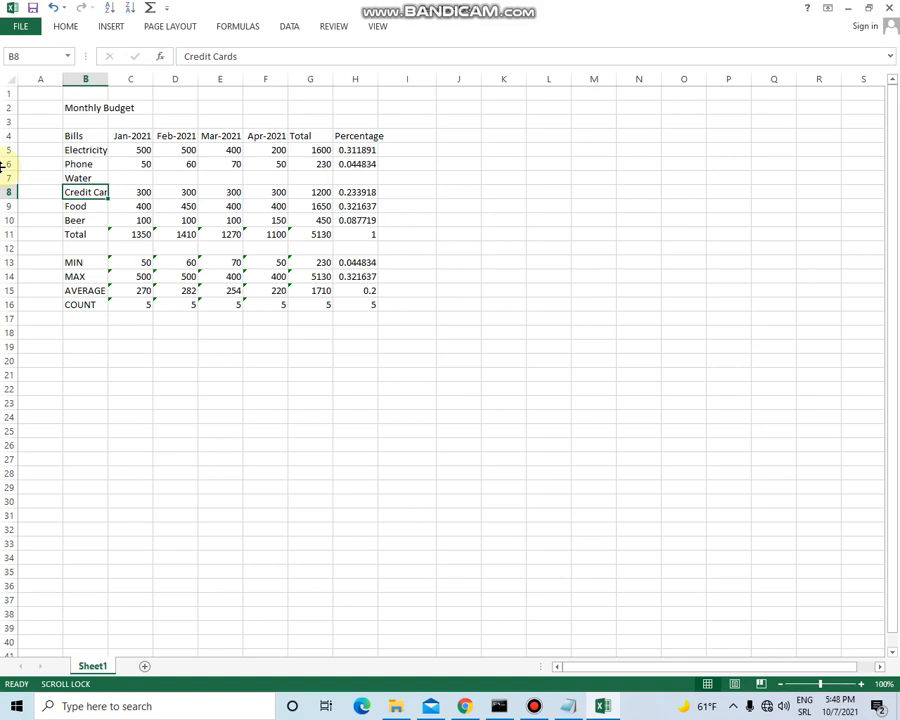
Enter 50 as the Water bill for each month from Jan-2021 to Apr-2021.
{"action": "left_click", "coordinate": [145, 177]}
{"action": "type", "text": "50"}
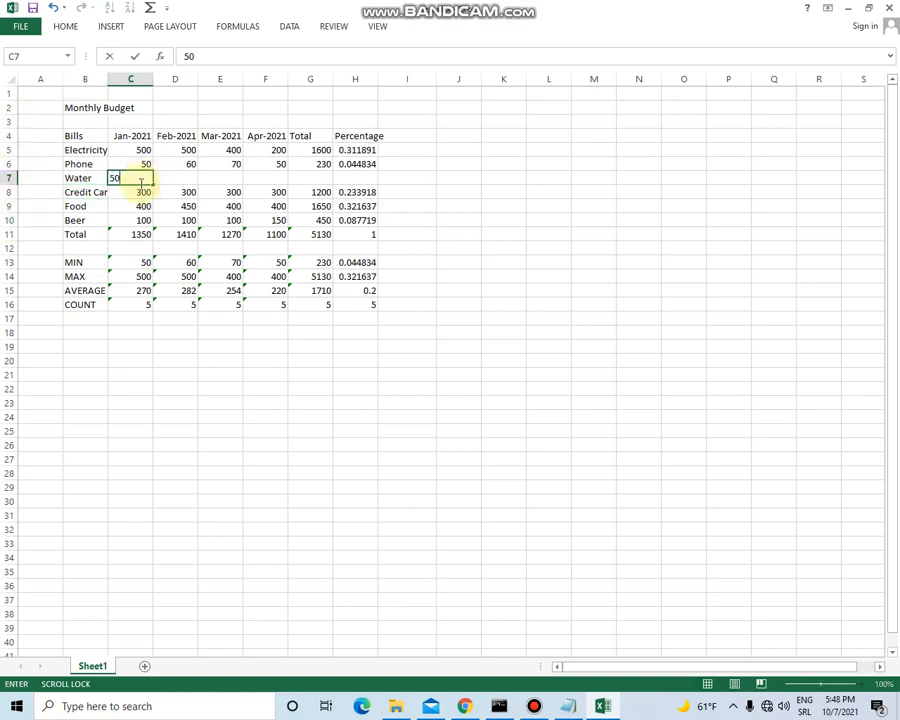
{"action": "key", "text": "Return"}
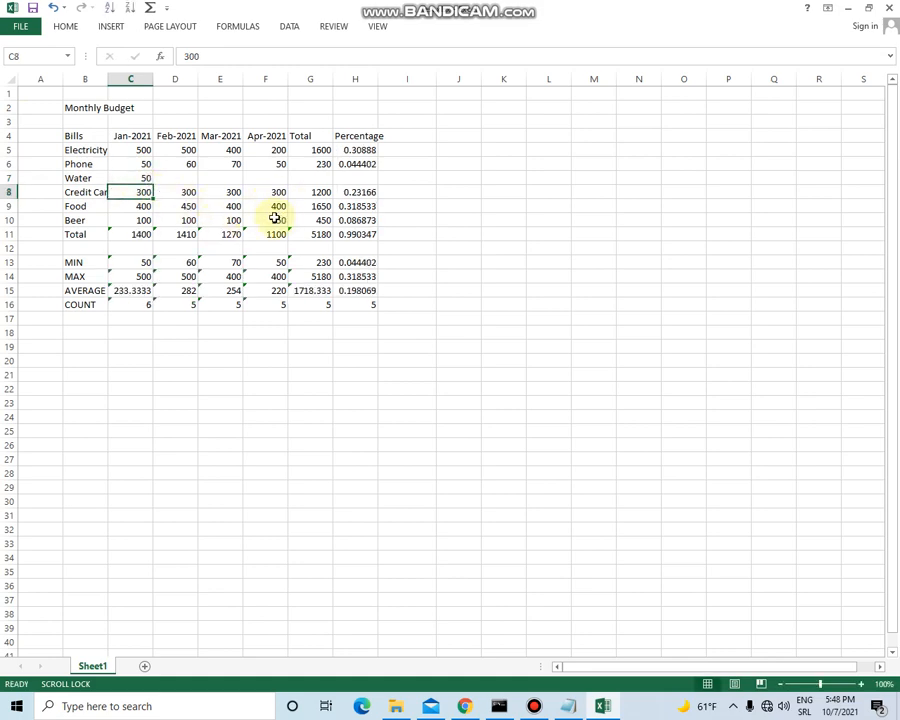
{"action": "left_click", "coordinate": [171, 177]}
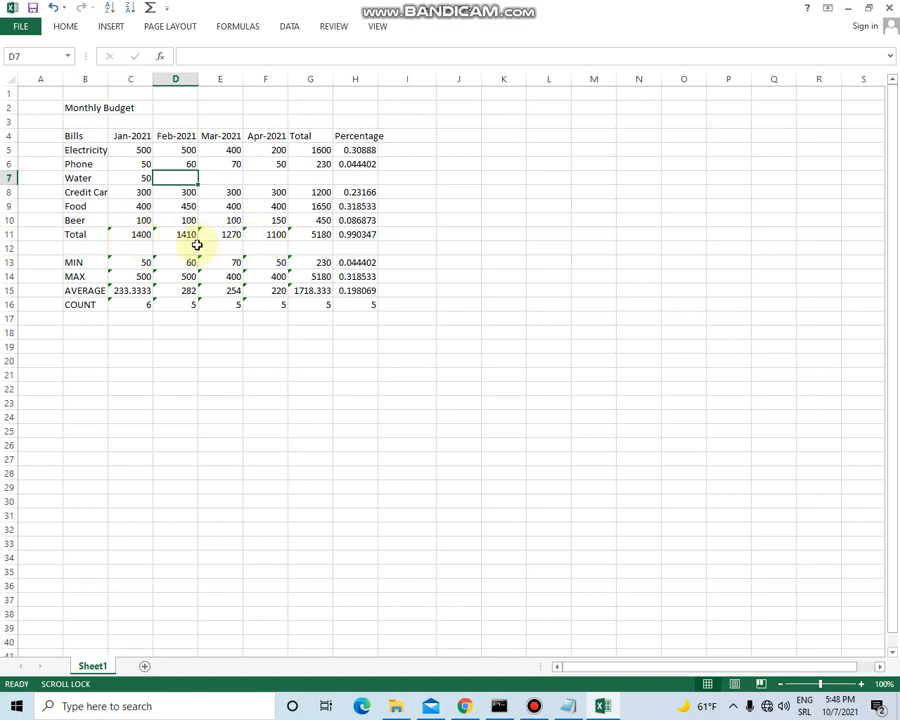
{"action": "type", "text": "50"}
{"action": "scroll", "coordinate": [197, 245], "scroll_direction": "right", "scroll_amount": 1}
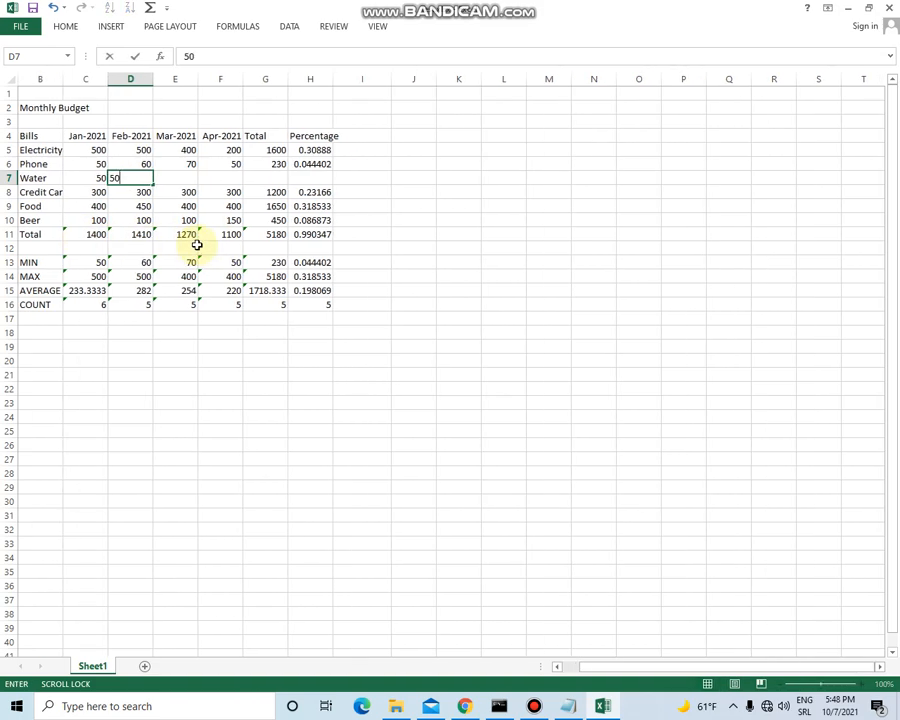
{"action": "scroll", "coordinate": [197, 245], "scroll_direction": "left", "scroll_amount": 1}
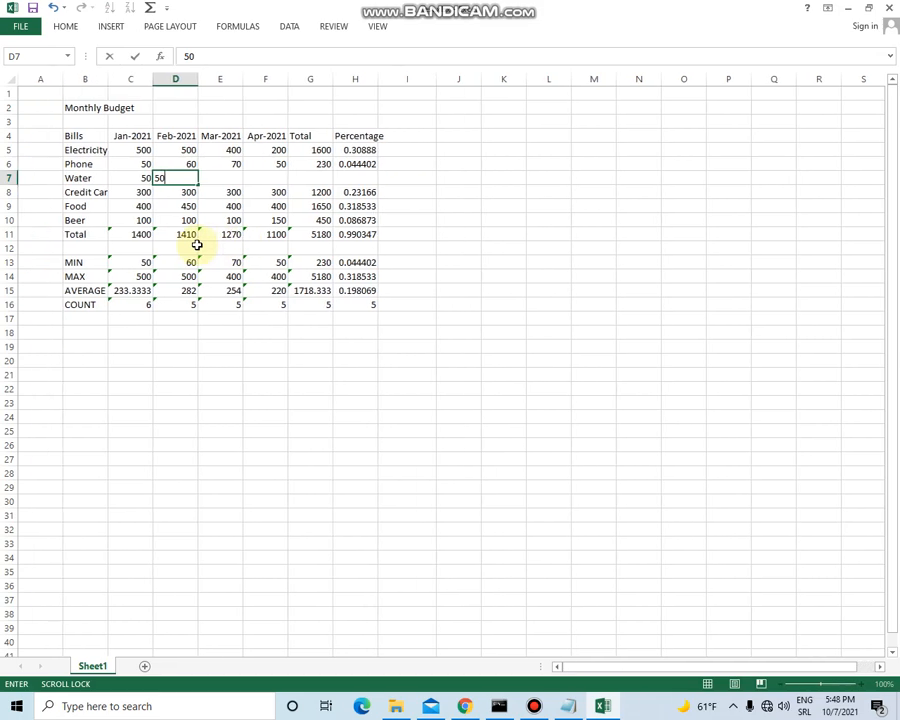
{"action": "left_click", "coordinate": [221, 178]}
{"action": "type", "text": "50"}
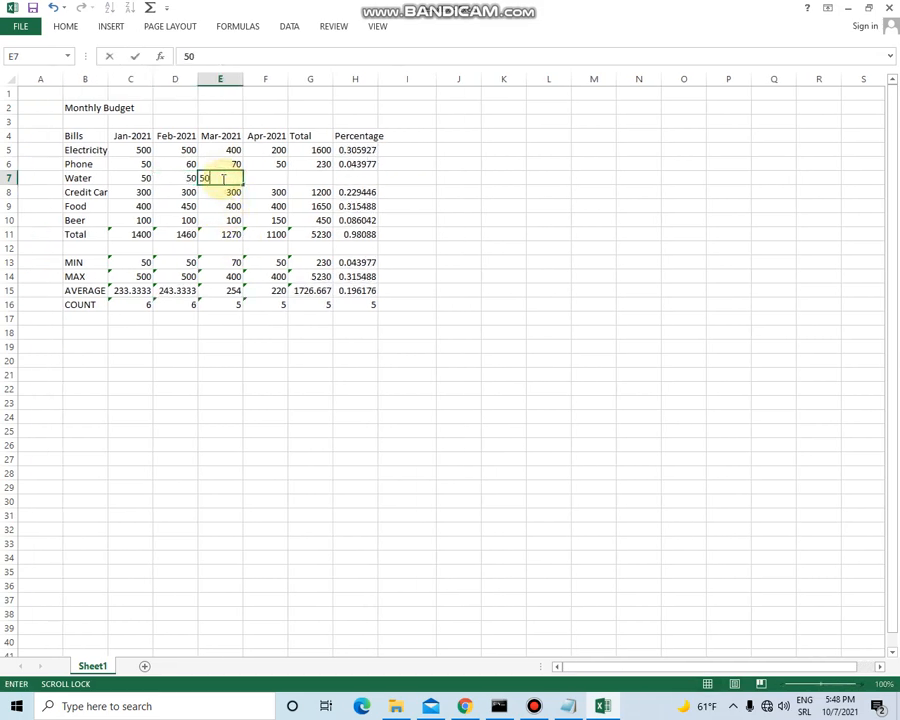
{"action": "key", "text": "Return"}
{"action": "left_click", "coordinate": [274, 178]}
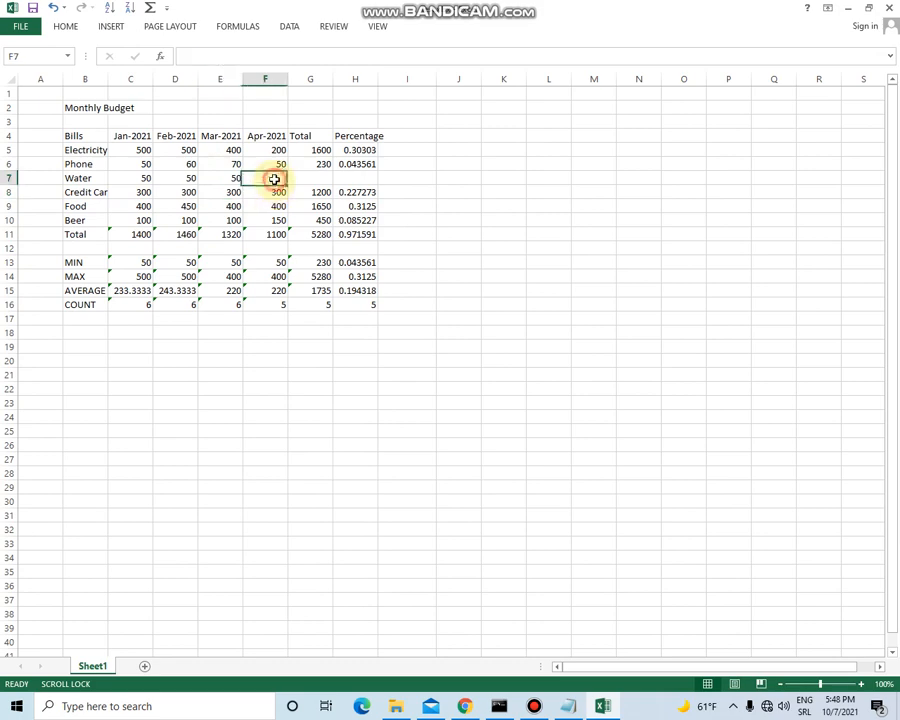
{"action": "type", "text": "50"}
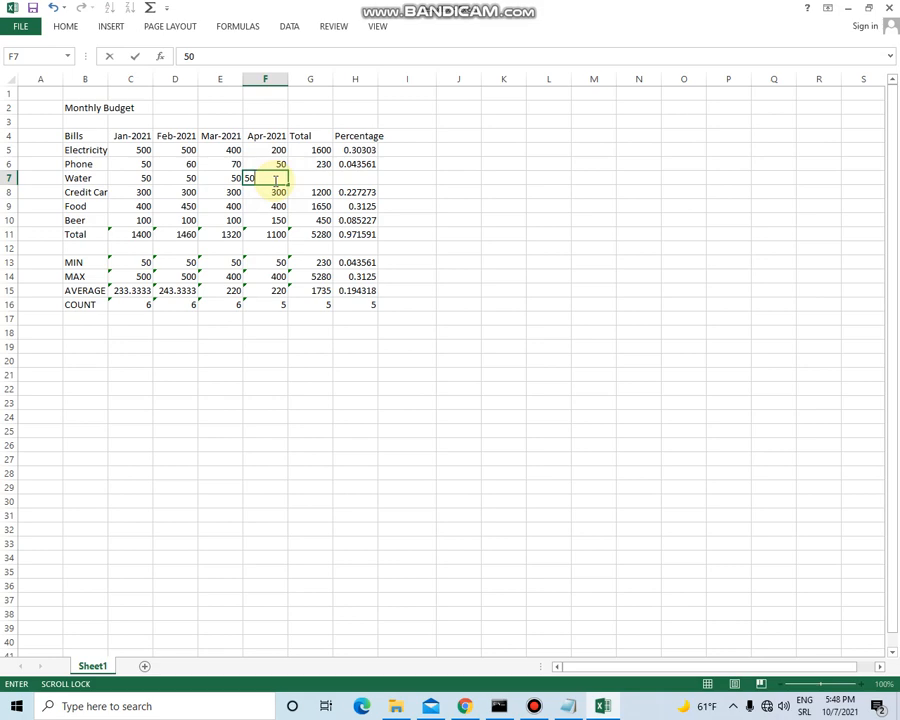
{"action": "key", "text": "ctrl+Return"}
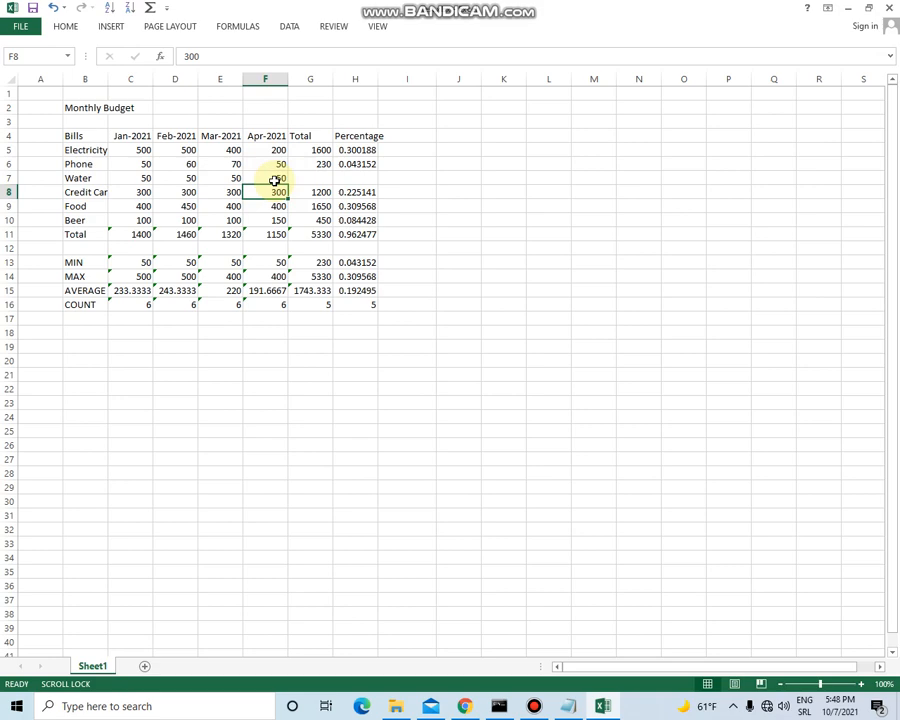
Check the January total's formula and insert a blank row between Beer and Total.
{"action": "left_click", "coordinate": [133, 234]}
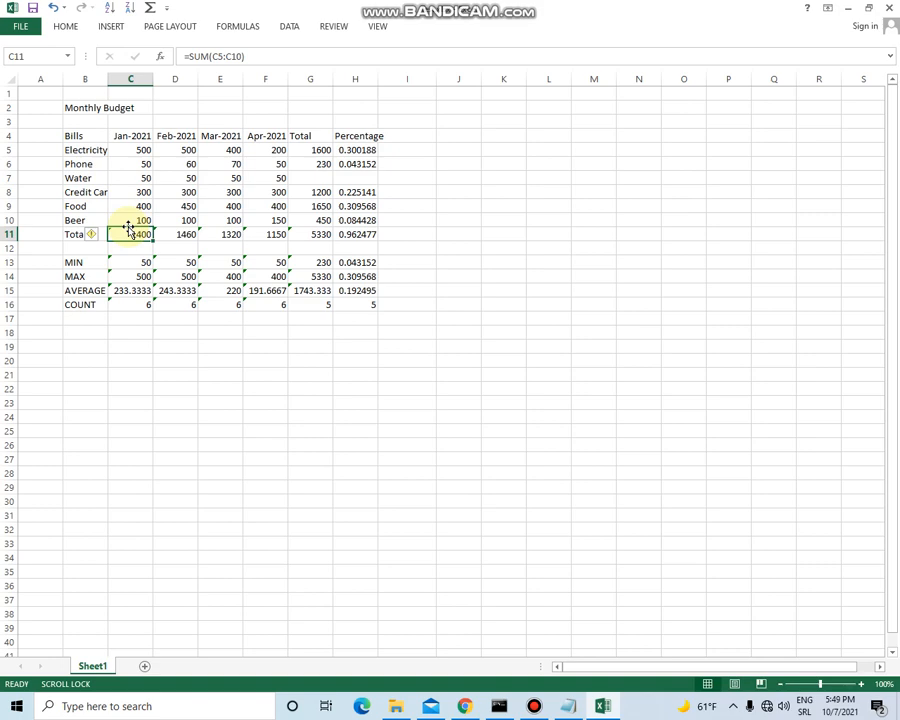
{"action": "left_click", "coordinate": [8, 220]}
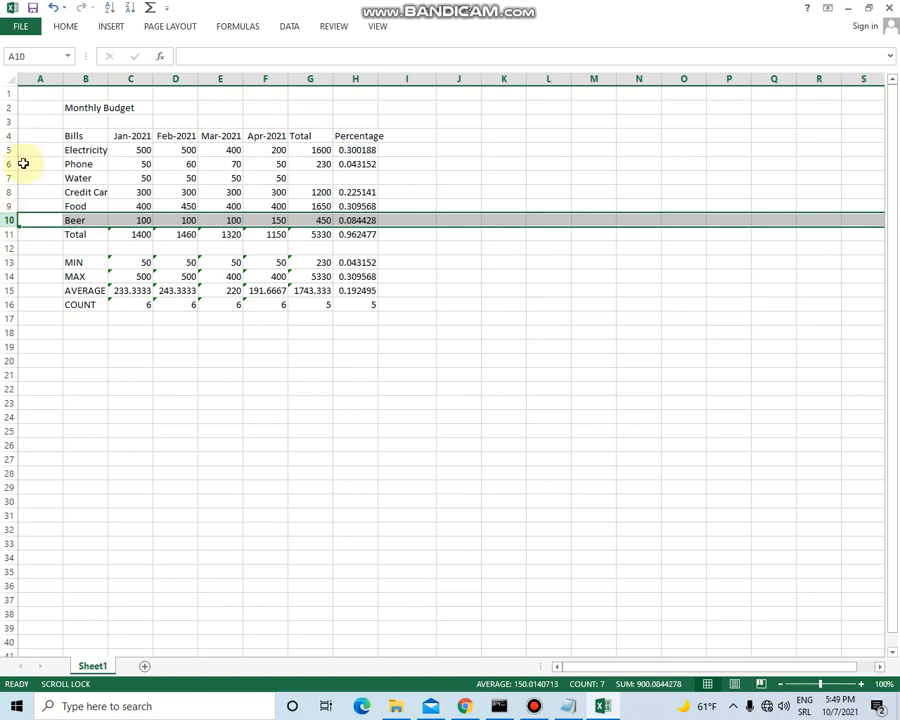
{"action": "left_click", "coordinate": [8, 233]}
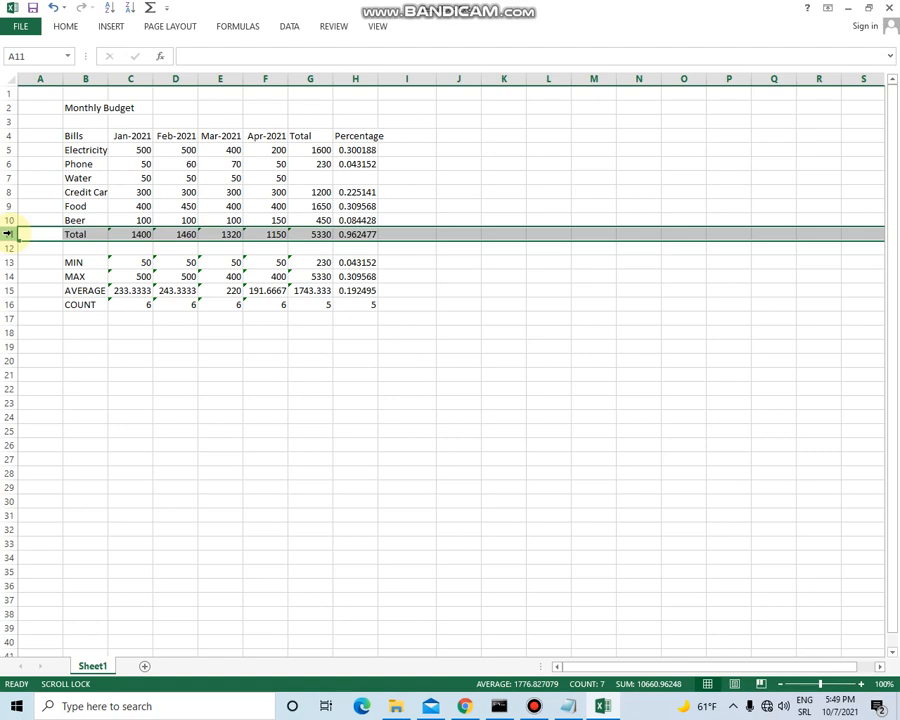
{"action": "key", "text": "ctrl+shift+plus"}
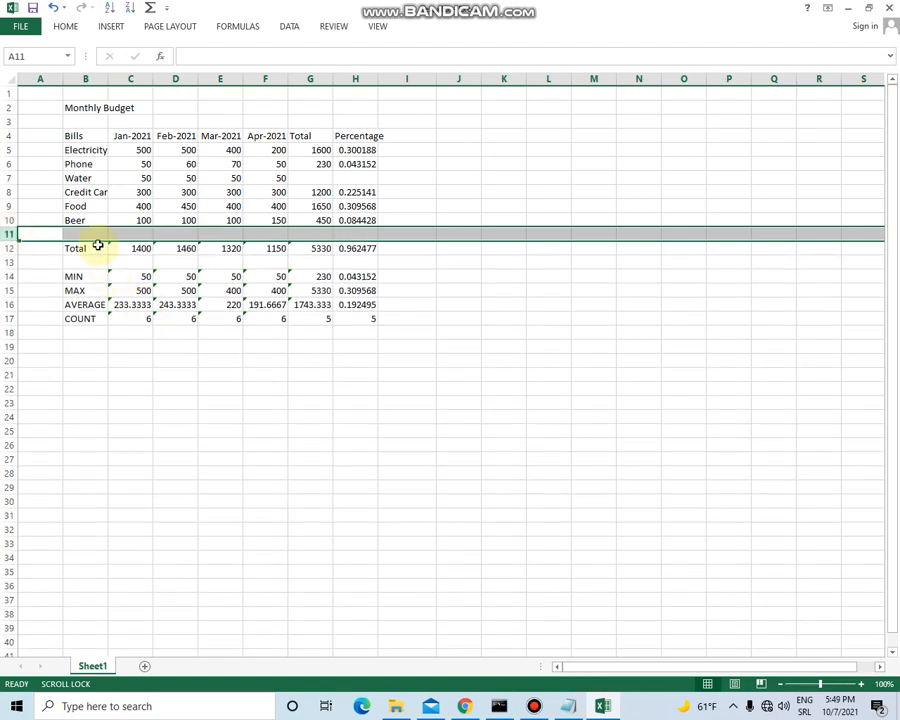
Enter 50 for Jan-2021, Feb-2021 and Mar-2021 in the blank row above Total.
{"action": "left_click", "coordinate": [88, 234]}
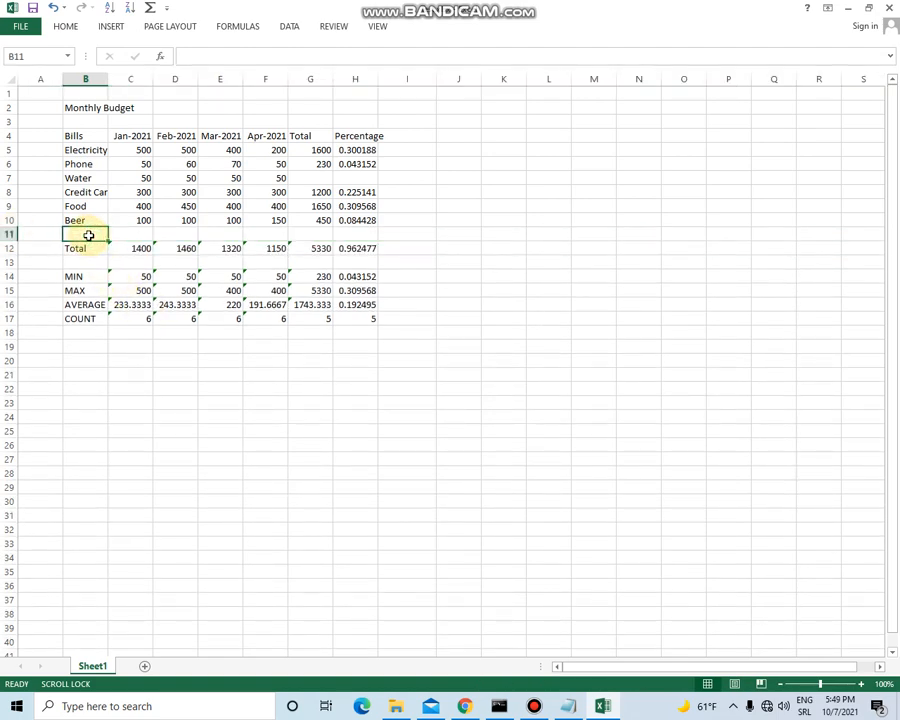
{"action": "left_click", "coordinate": [135, 232]}
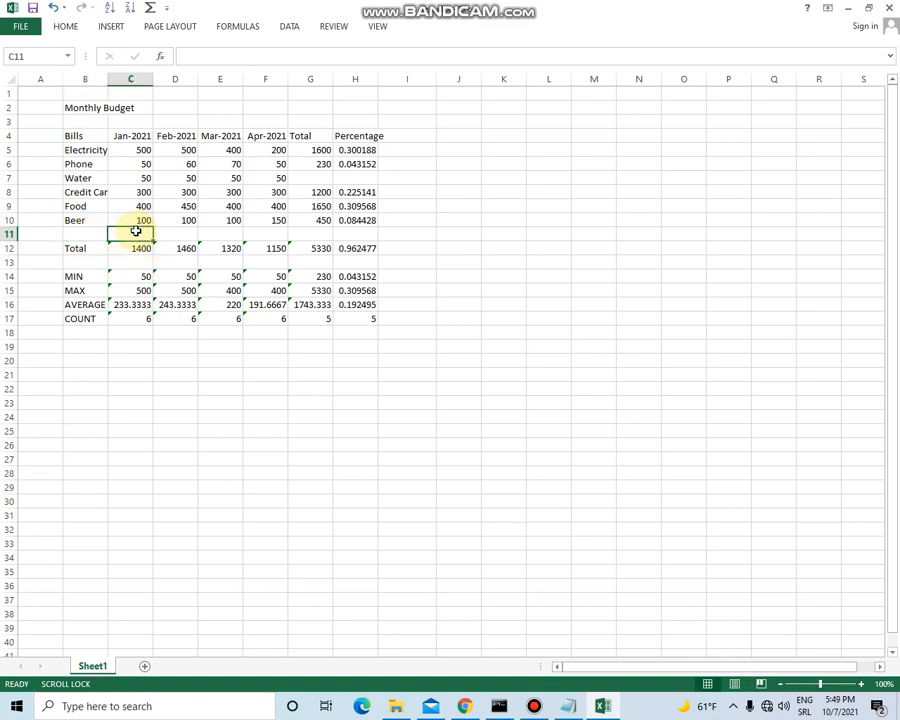
{"action": "type", "text": "50"}
{"action": "key", "text": "Tab"}
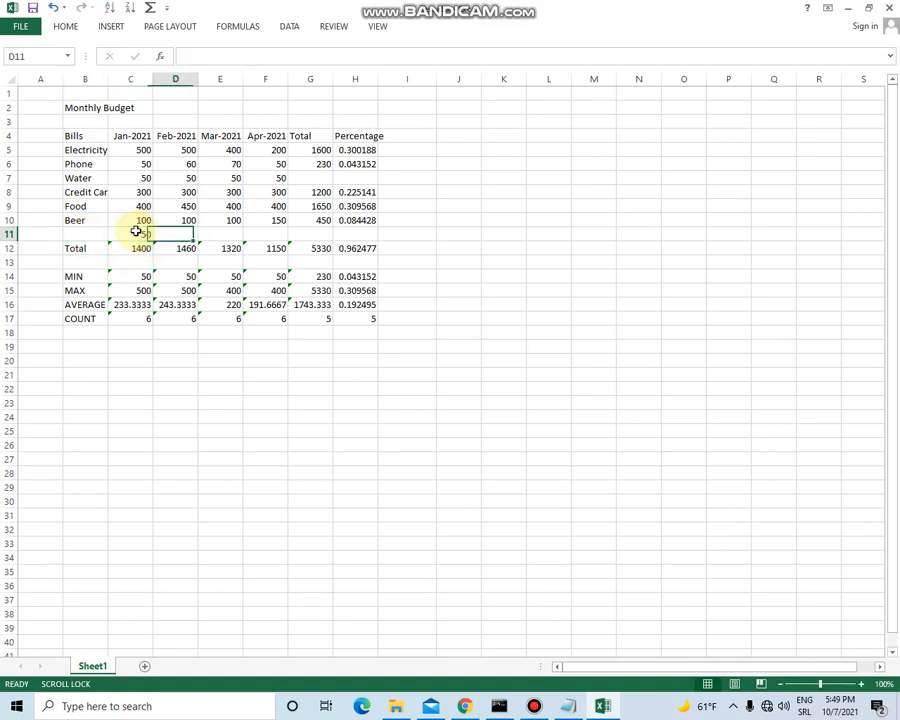
{"action": "type", "text": "50"}
{"action": "key", "text": "Tab"}
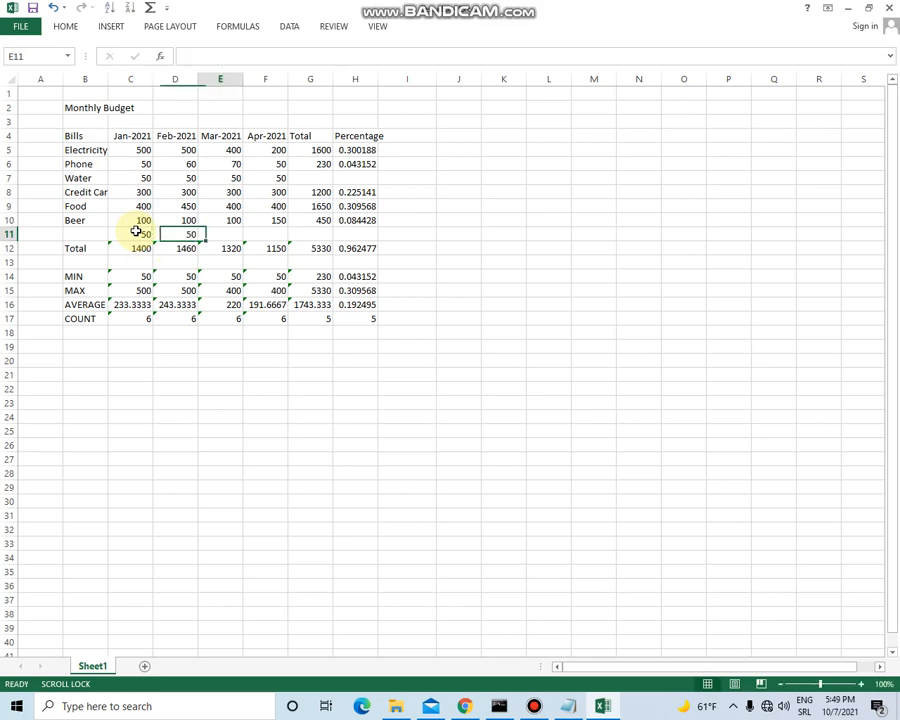
{"action": "type", "text": "50"}
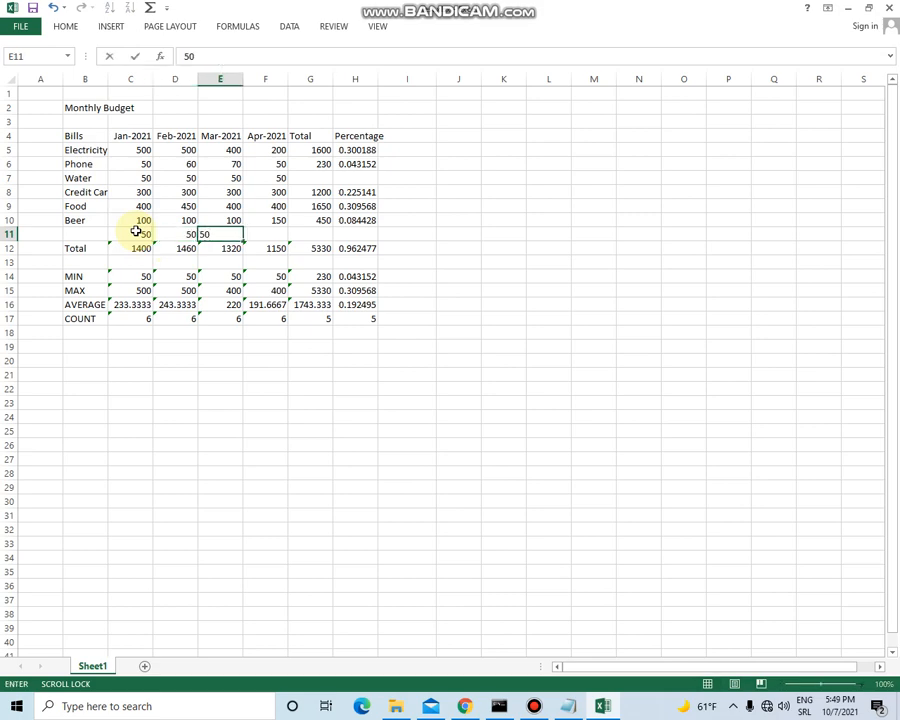
{"action": "key", "text": "Tab"}
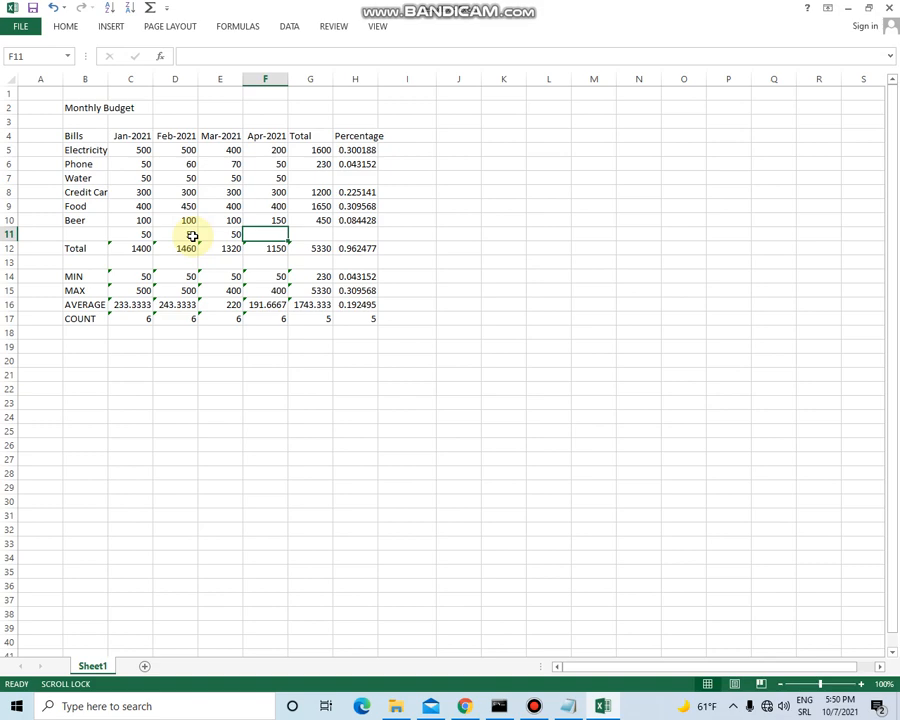
Undo the three entries of 50 and the row insertion above Total.
{"action": "left_click", "coordinate": [56, 8]}
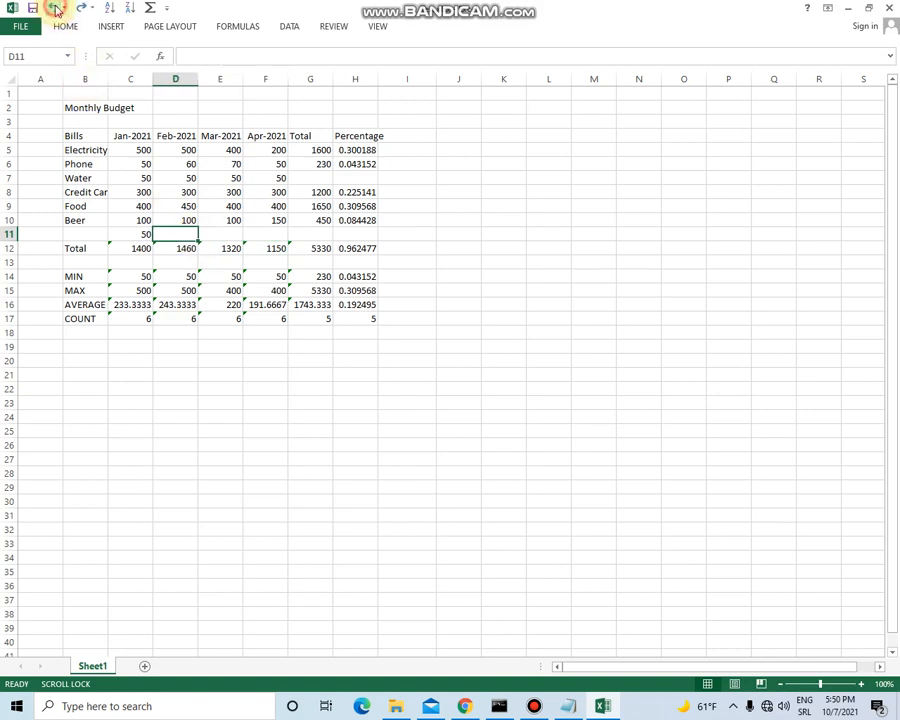
{"action": "left_click", "coordinate": [56, 8]}
{"action": "left_click", "coordinate": [56, 8]}
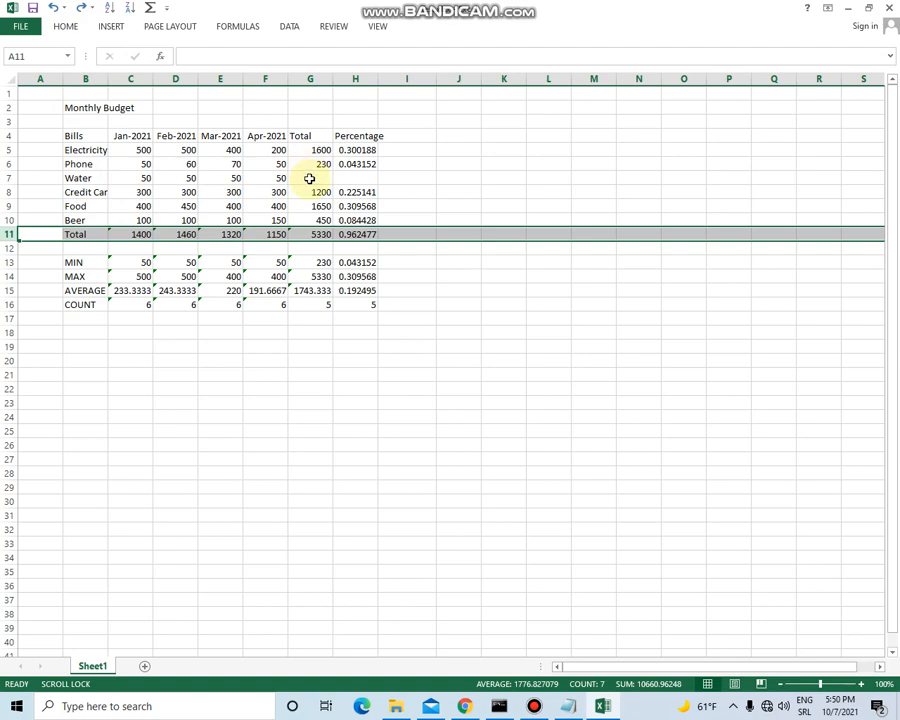
Fill the Total formula from the Phone row down into the Water row, cell G7.
{"action": "left_click", "coordinate": [310, 178]}
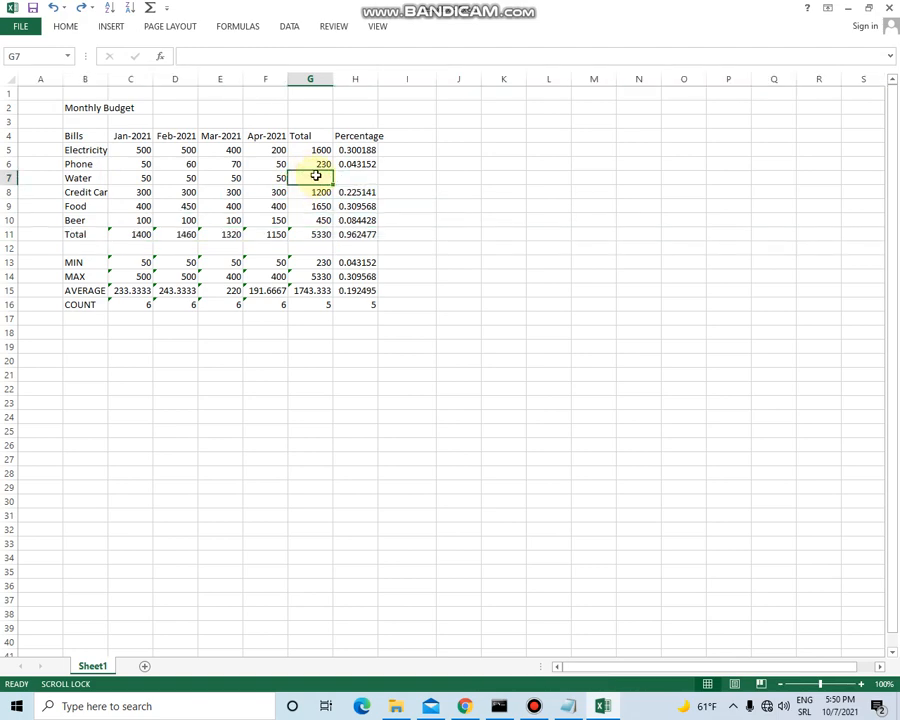
{"action": "left_click", "coordinate": [318, 163]}
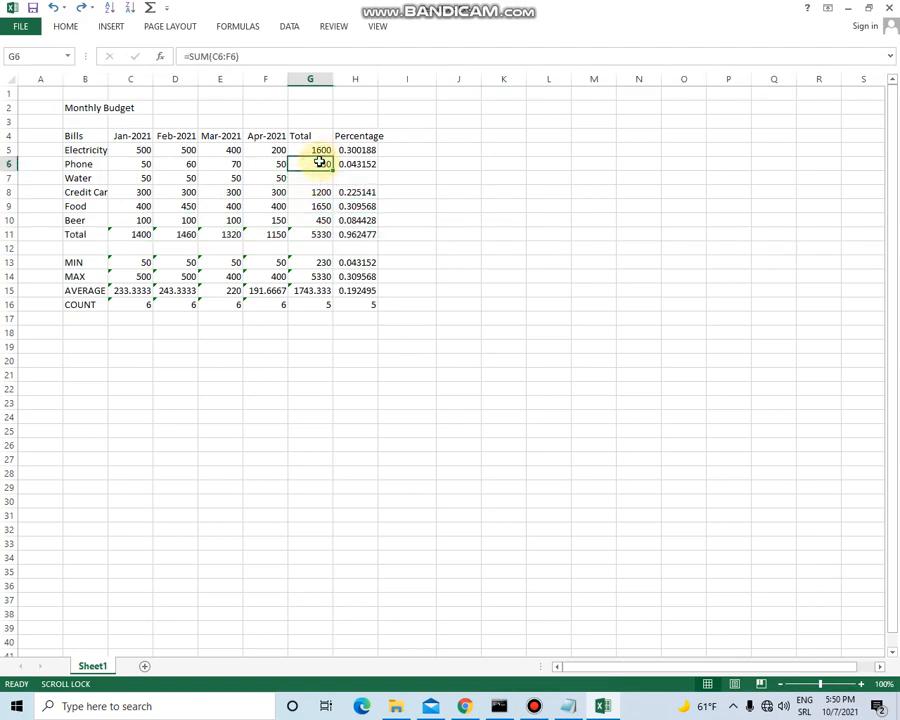
{"action": "left_click_drag", "start_coordinate": [333, 169], "coordinate": [330, 180]}
{"action": "left_click", "coordinate": [311, 178]}
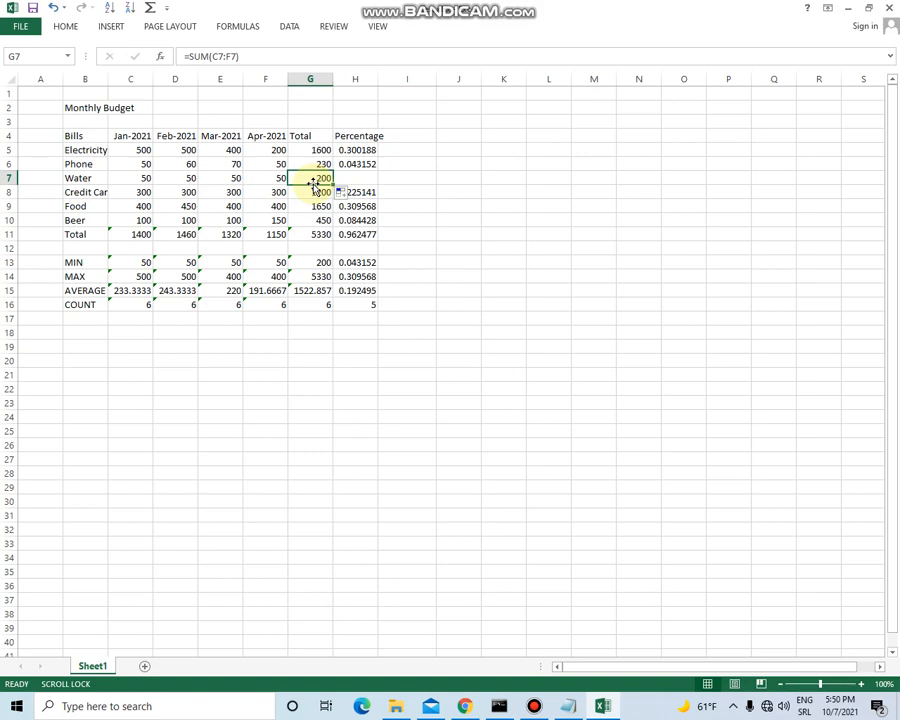
Insert a blank column between Apr-2021 and Total, and select its header cell G4.
{"action": "left_click", "coordinate": [311, 78]}
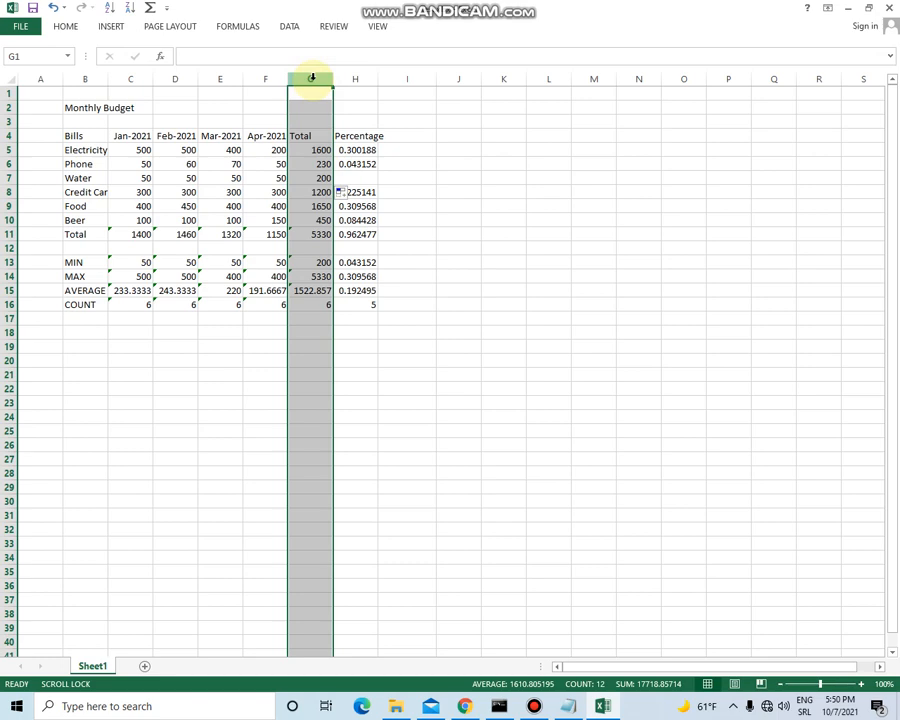
{"action": "key", "text": "ctrl+shift+plus"}
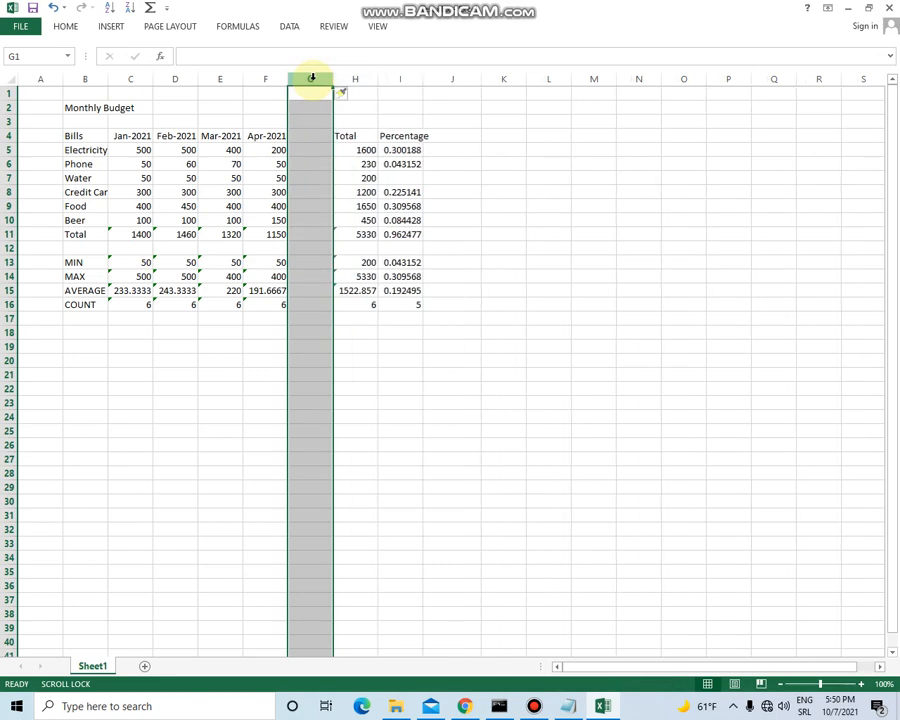
{"action": "left_click", "coordinate": [306, 148]}
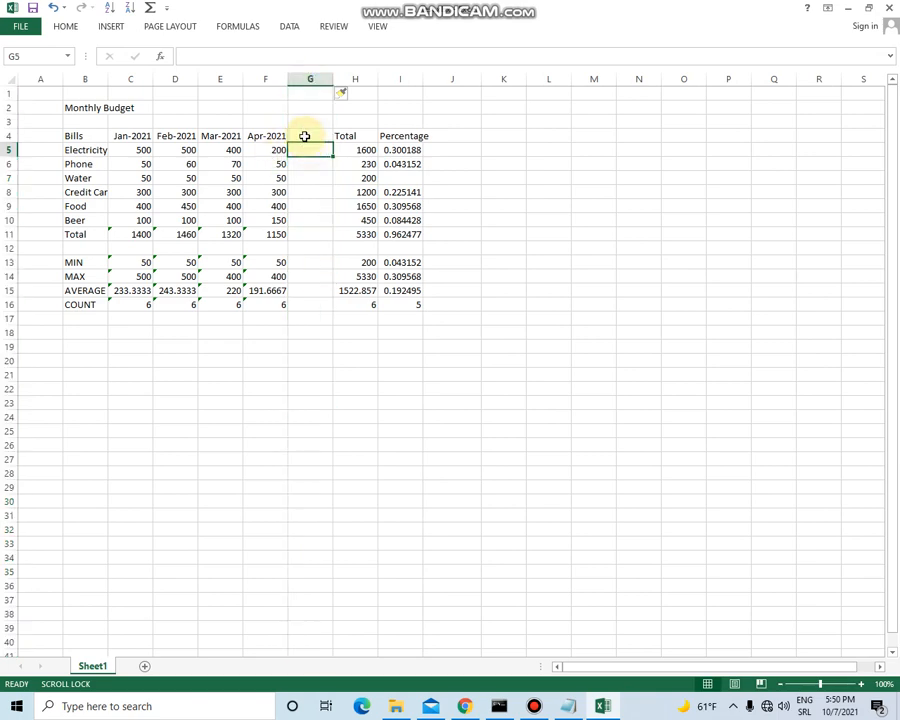
{"action": "left_click", "coordinate": [304, 136]}
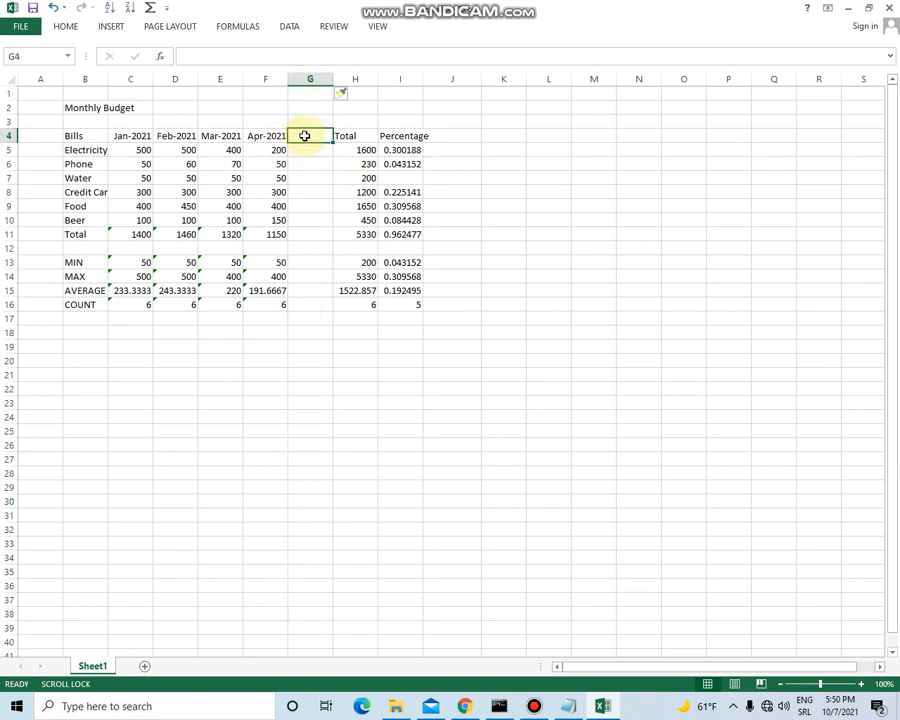
Enter the header May-2021 in cell G4 of the new column.
{"action": "type", "text": "Maz"}
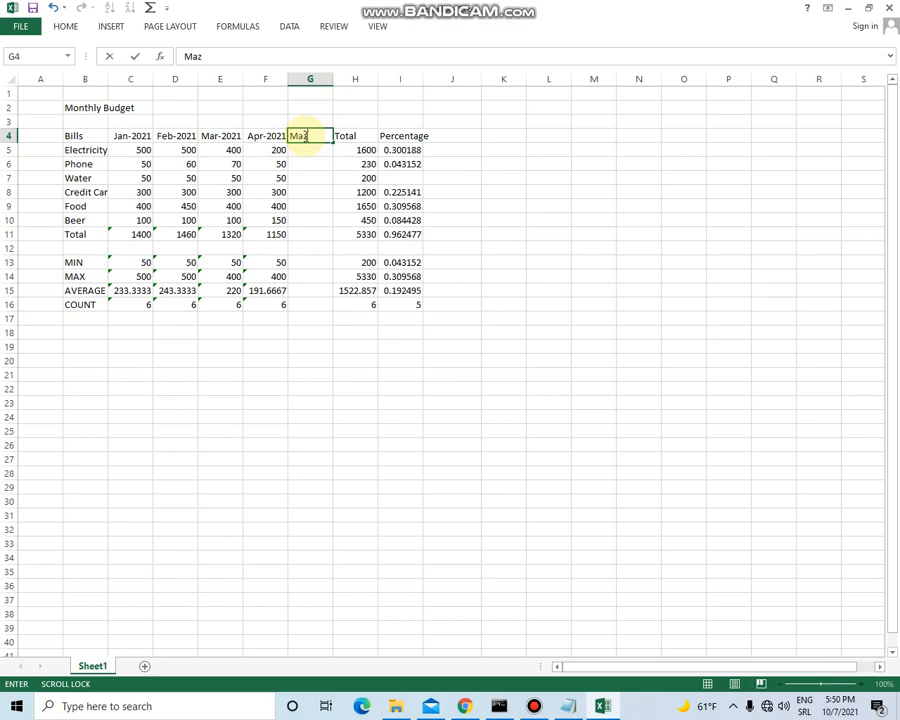
{"action": "key", "text": "BackSpace"}
{"action": "type", "text": "y-2021"}
{"action": "key", "text": "Return"}
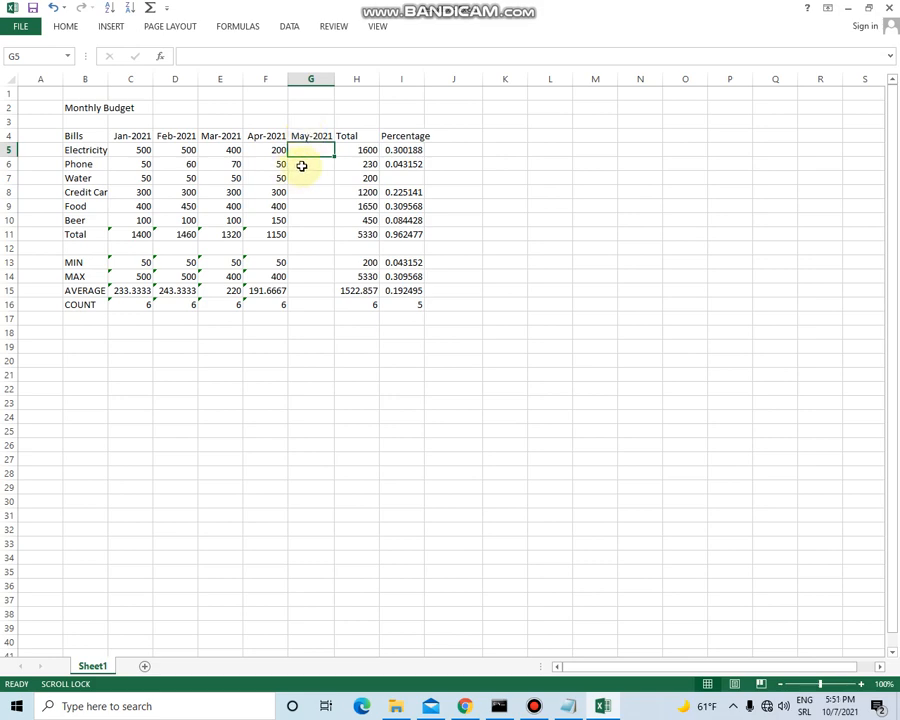
Enter 100 in the May-2021 column for each bill from Electricity down to Beer.
{"action": "type", "text": "100"}
{"action": "key", "text": "Return"}
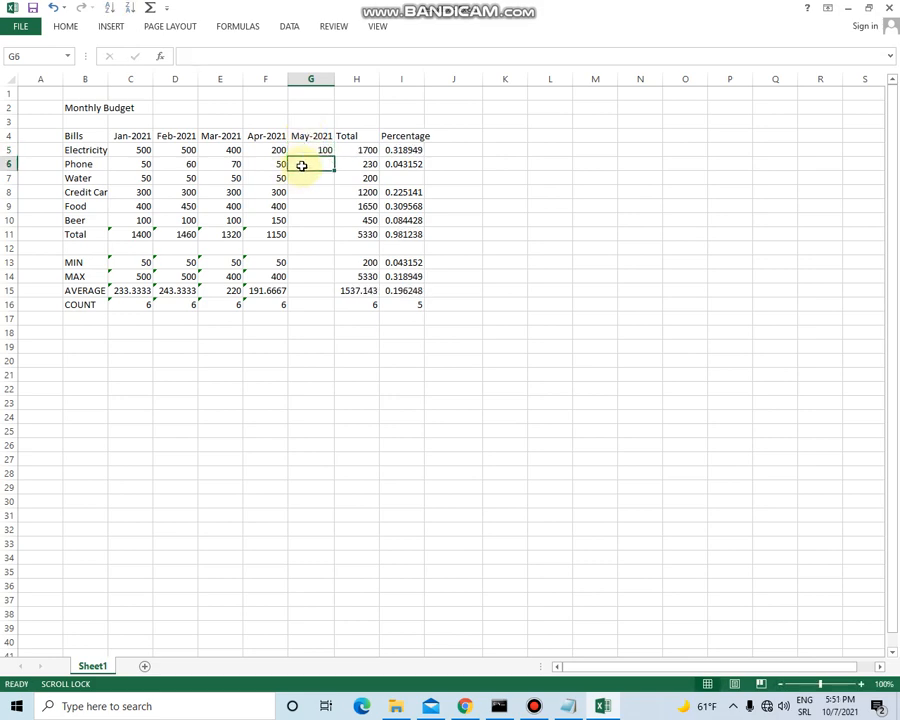
{"action": "type", "text": "100"}
{"action": "key", "text": "Return"}
{"action": "type", "text": "1"}
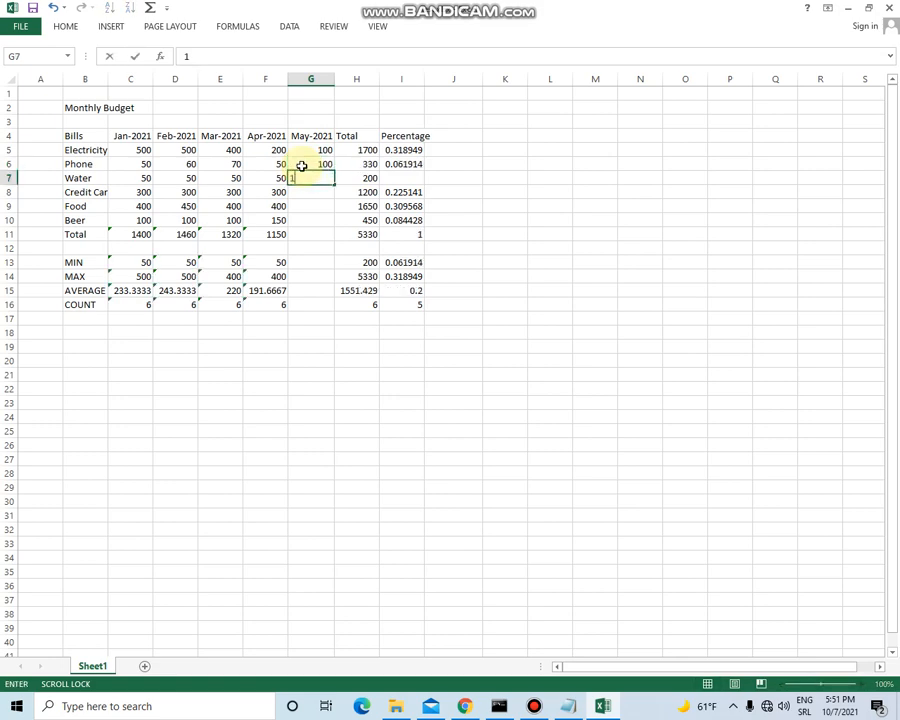
{"action": "type", "text": "00"}
{"action": "key", "text": "ctrl+Return"}
{"action": "key", "text": "Return"}
{"action": "type", "text": "100"}
{"action": "key", "text": "Return"}
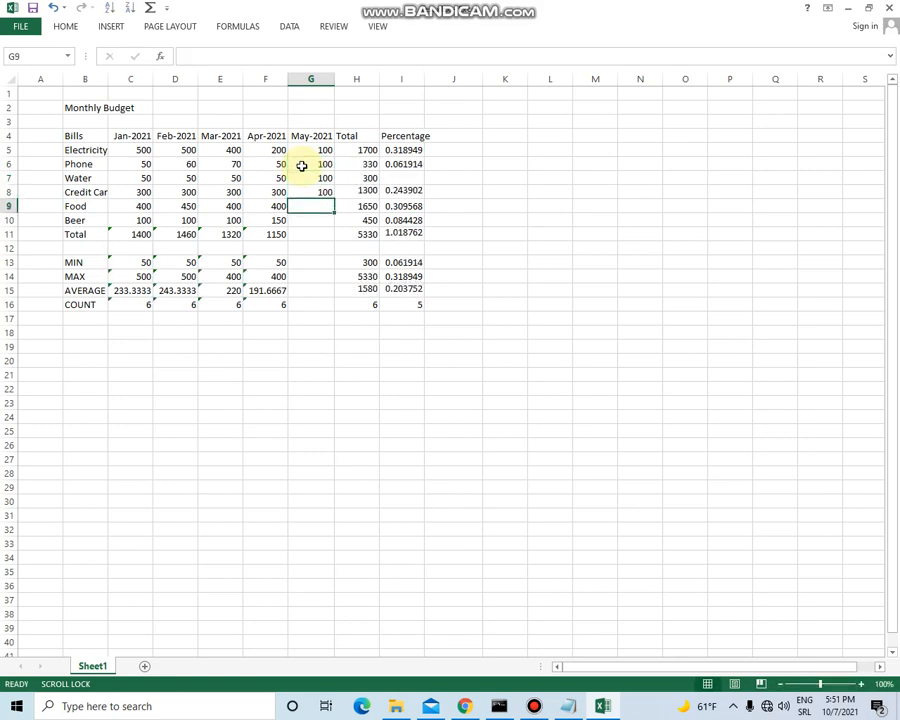
{"action": "type", "text": "100"}
{"action": "key", "text": "Return"}
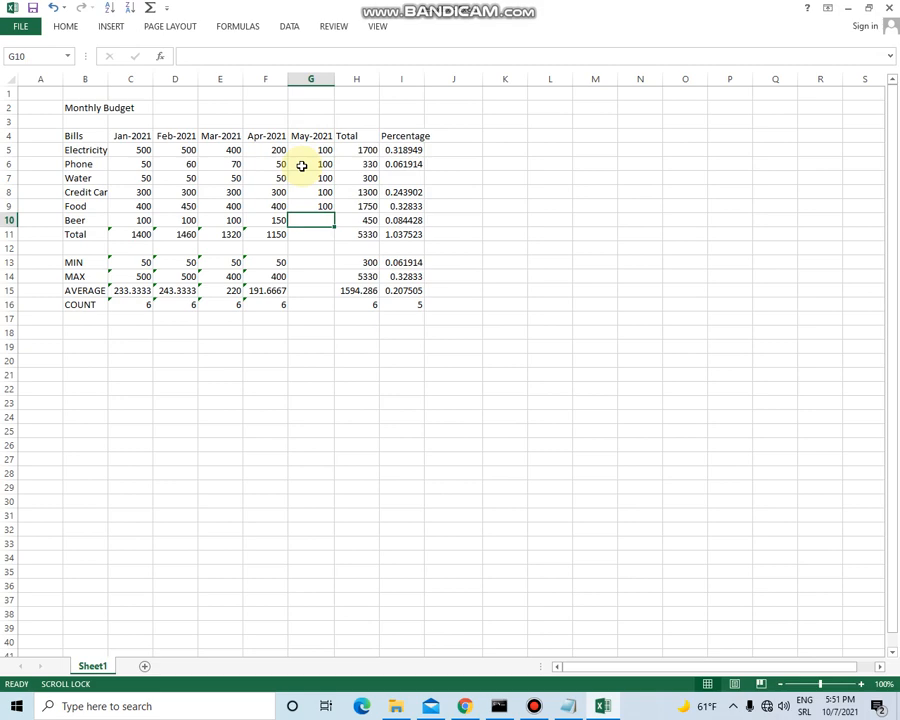
{"action": "type", "text": "100"}
{"action": "key", "text": "Return"}
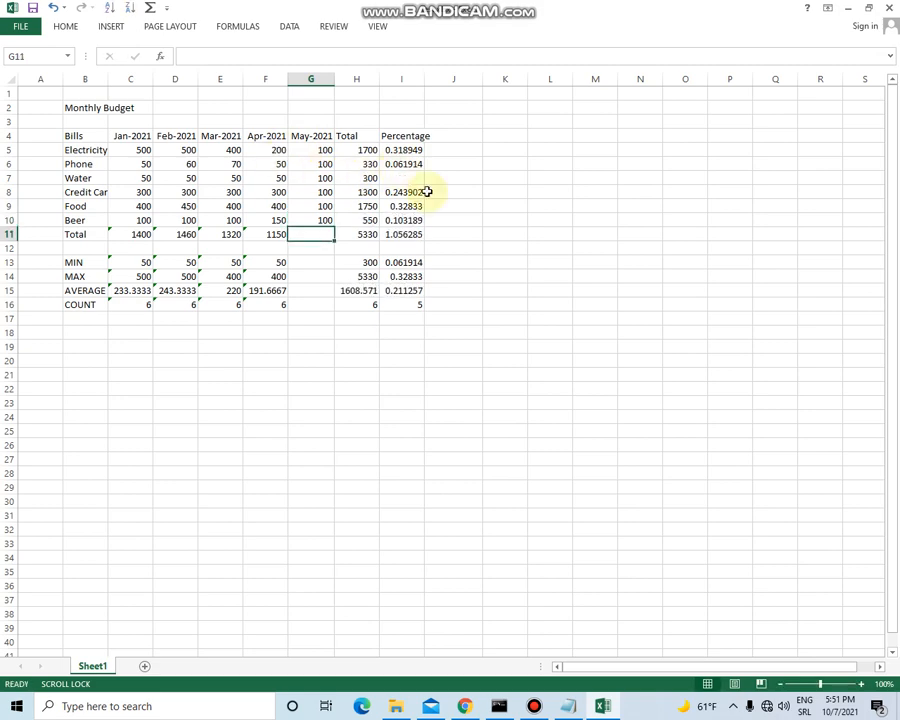
Fill the Percentage formula from Phone down into the Water row, and the Total row's formula from Apr-2021 across into May-2021.
{"action": "left_click", "coordinate": [398, 163]}
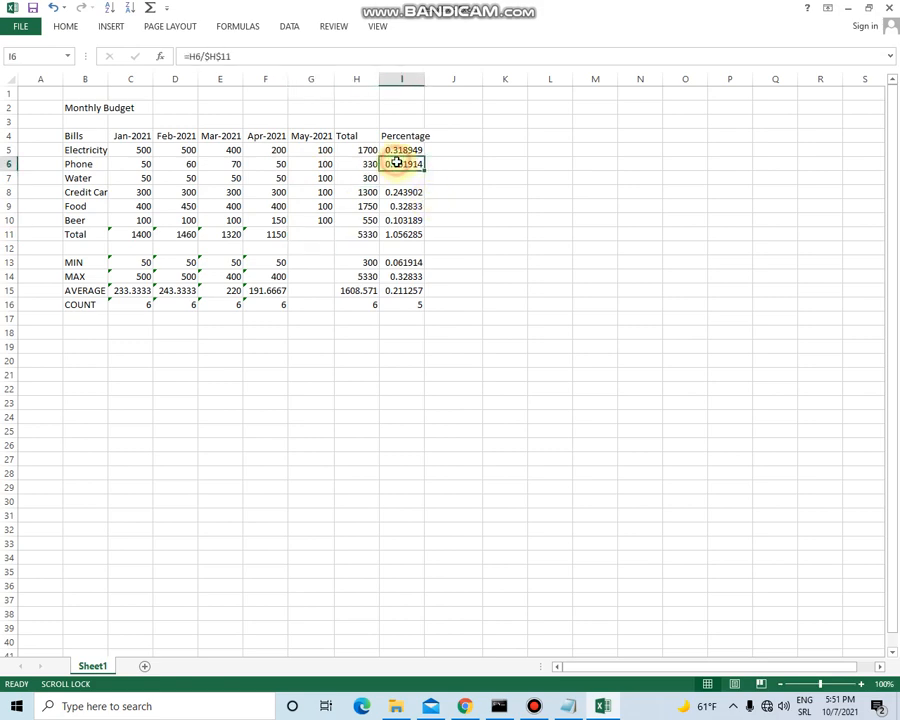
{"action": "left_click_drag", "start_coordinate": [425, 170], "coordinate": [425, 186]}
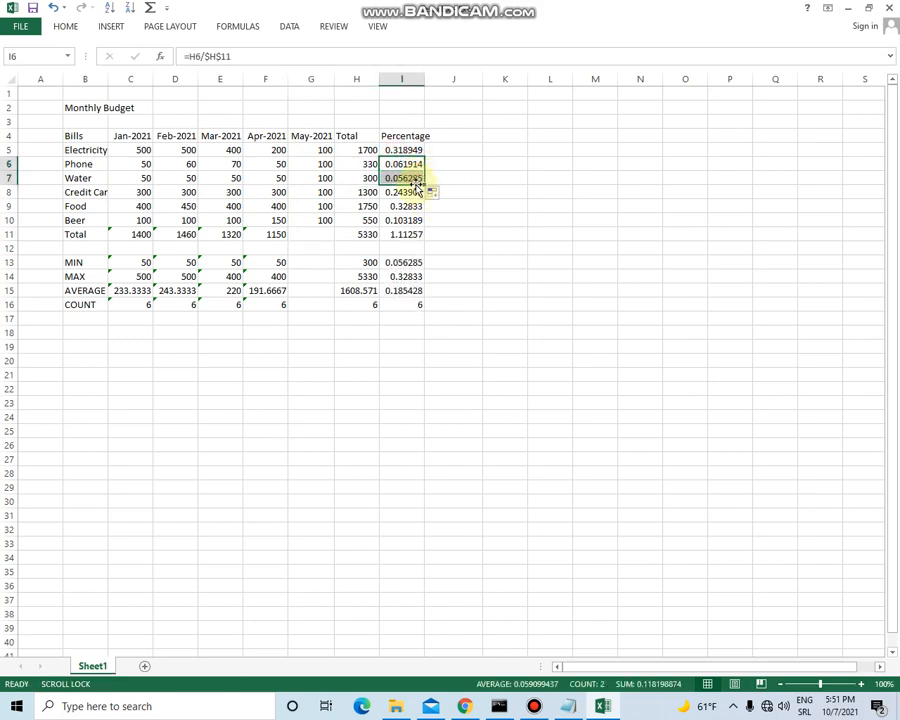
{"action": "left_click", "coordinate": [284, 236]}
{"action": "left_click_drag", "start_coordinate": [285, 240], "coordinate": [318, 252]}
{"action": "left_click", "coordinate": [316, 259]}
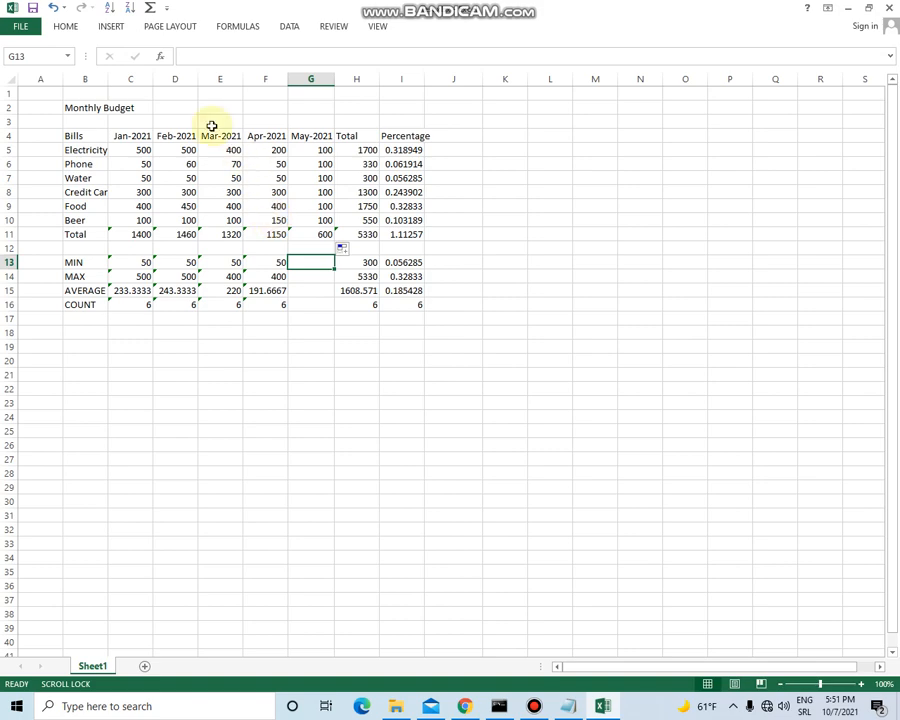
{"action": "left_click", "coordinate": [65, 27]}
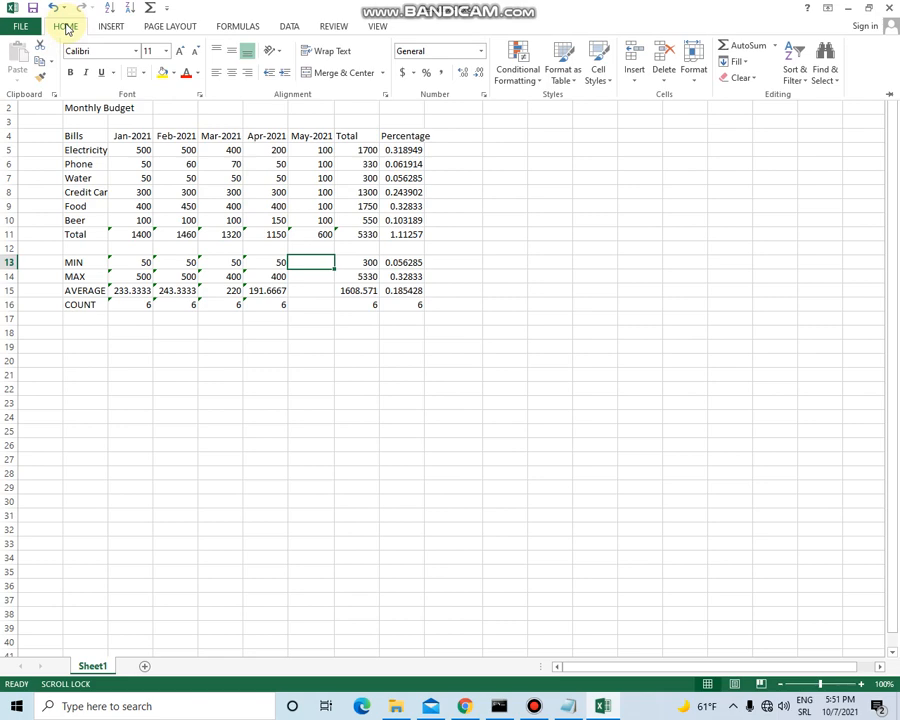
{"action": "left_click", "coordinate": [633, 80]}
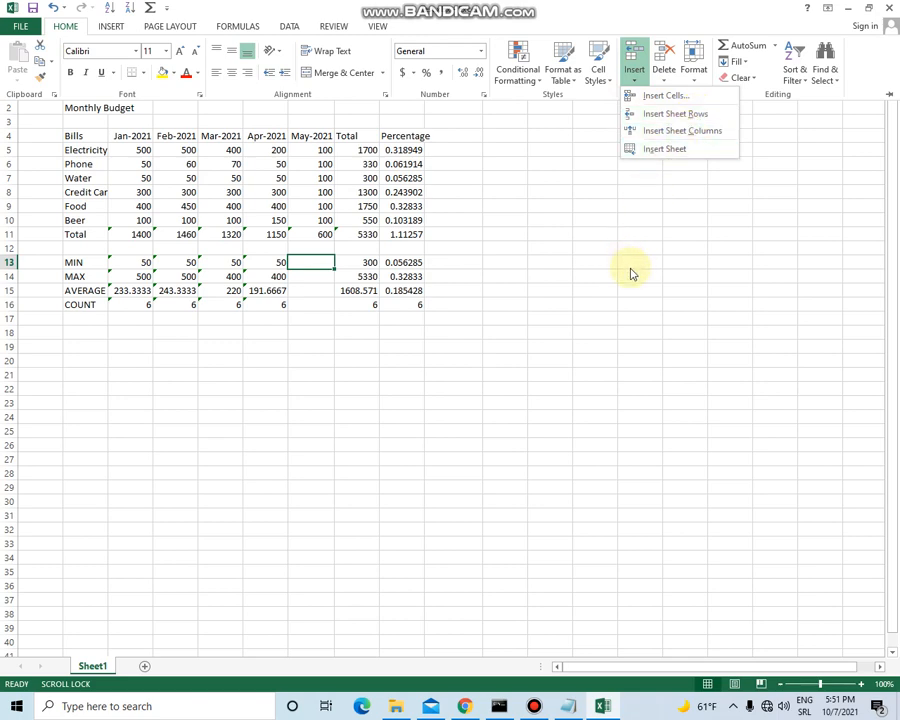
{"action": "key", "text": "Escape"}
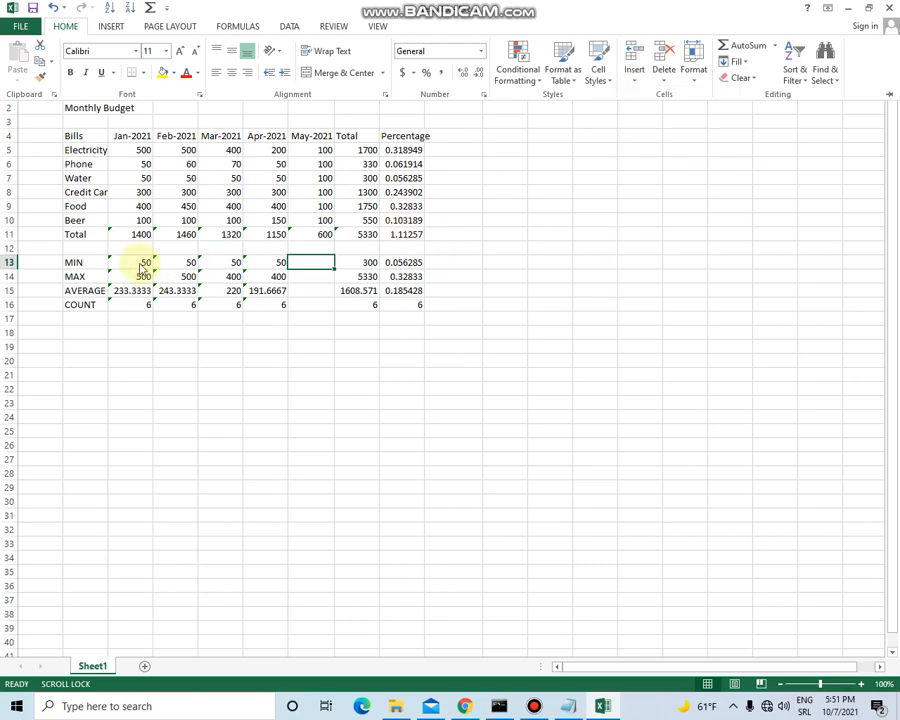
Delete the entire Water row, row 7, from the budget.
{"action": "left_click", "coordinate": [8, 182]}
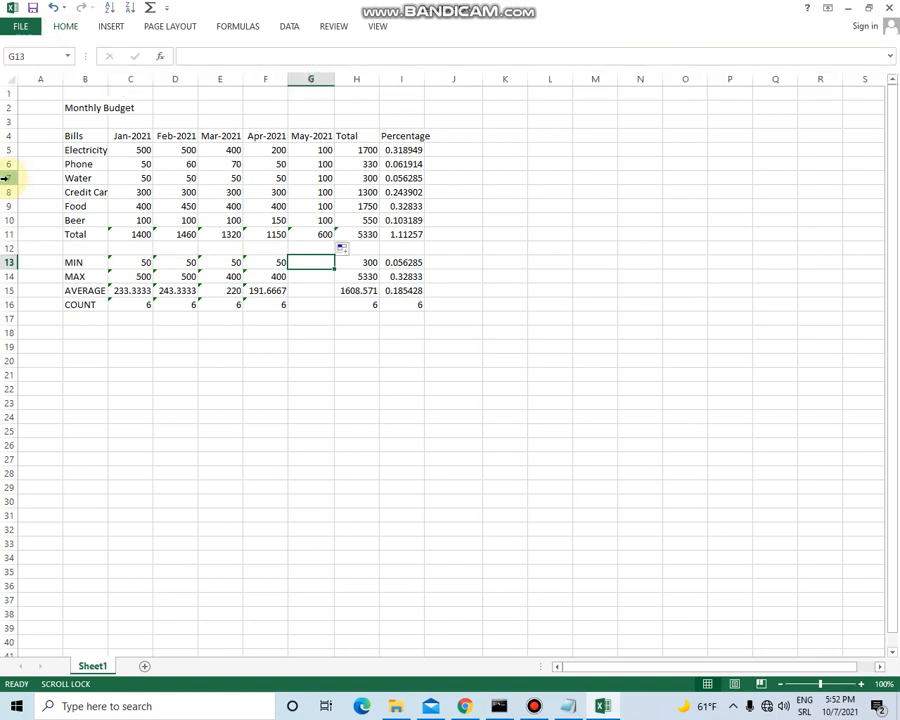
{"action": "left_click", "coordinate": [5, 178]}
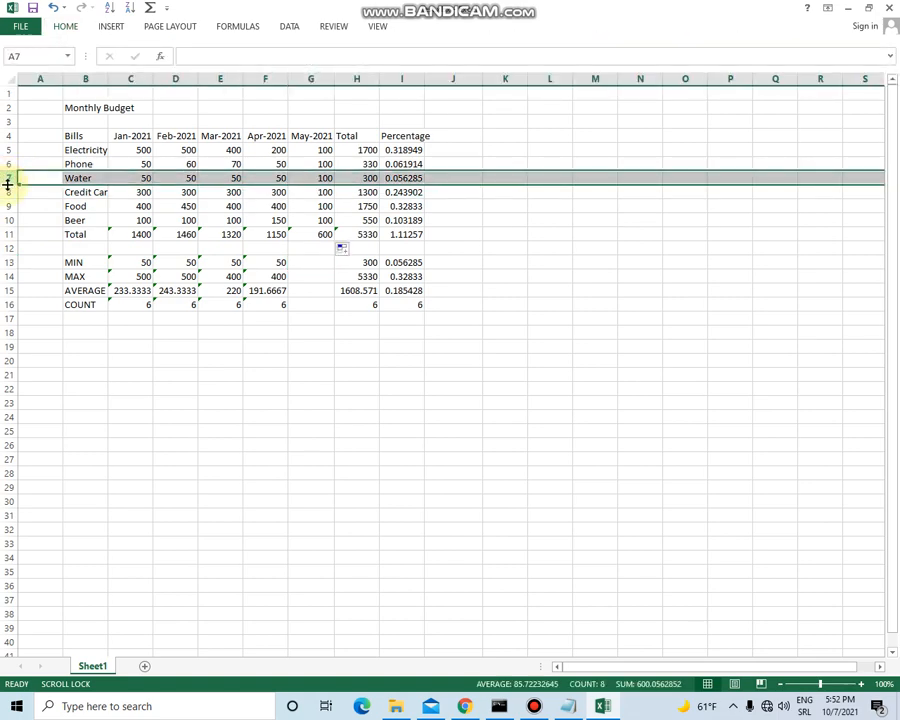
{"action": "key", "text": "ctrl+minus"}
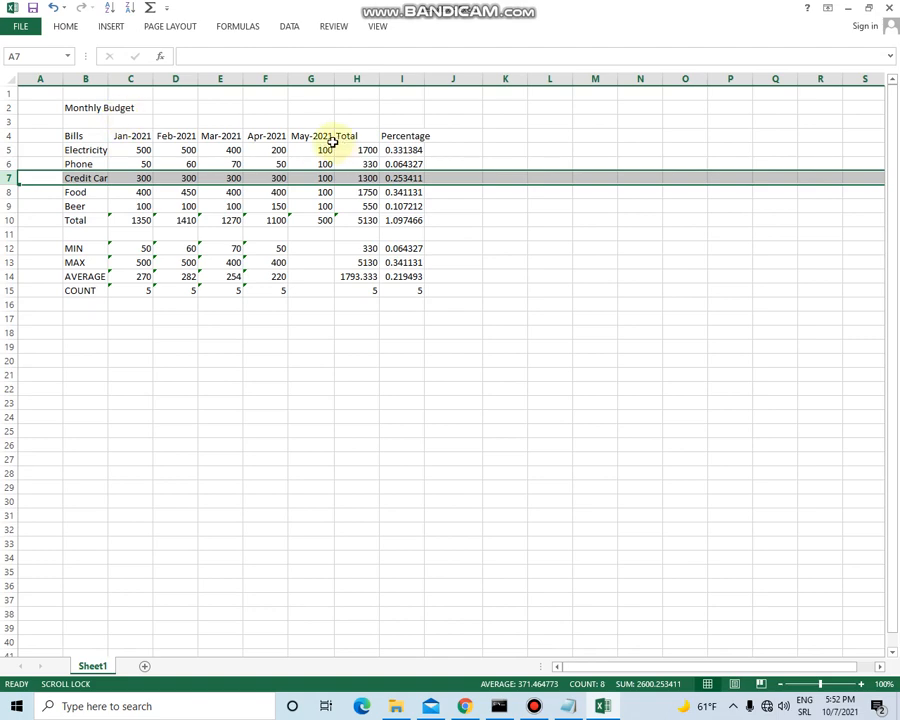
Delete the entire May-2021 column, column G, and deselect the remaining data.
{"action": "left_click", "coordinate": [312, 79]}
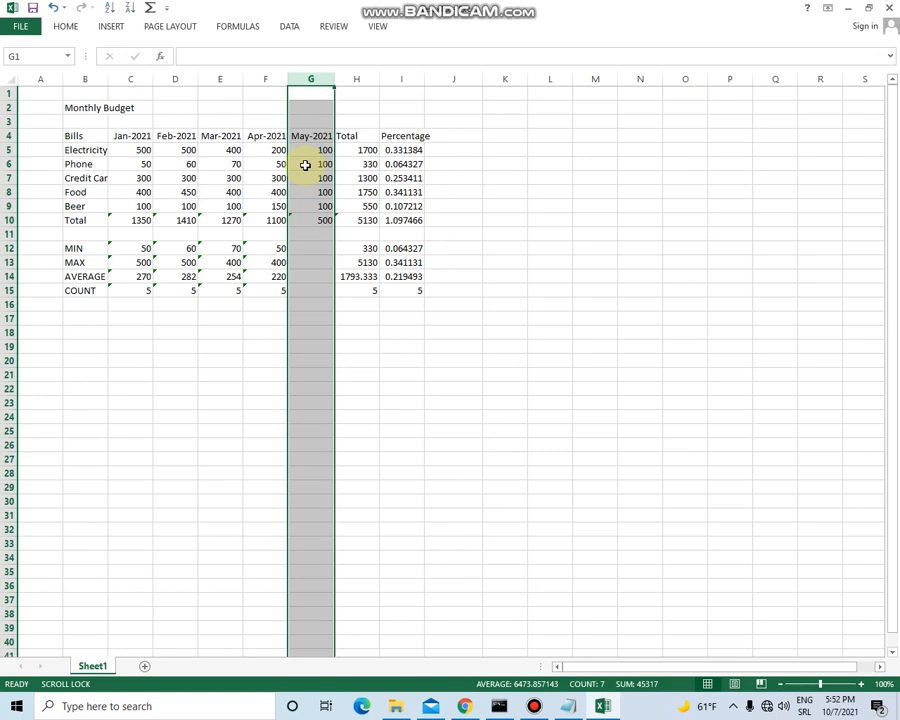
{"action": "key", "text": "ctrl+minus"}
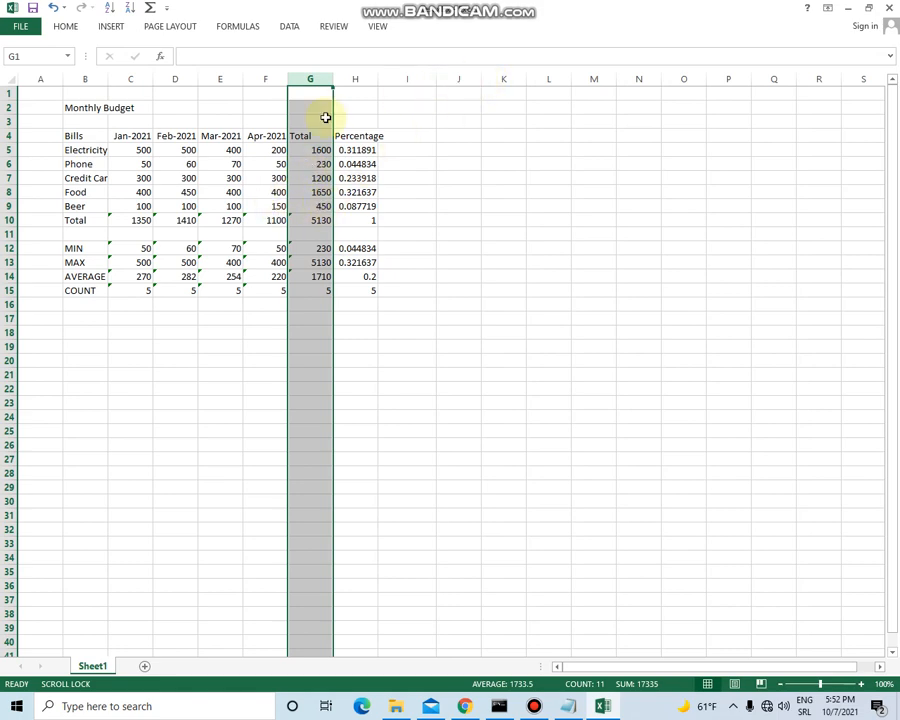
{"action": "left_click", "coordinate": [455, 220]}
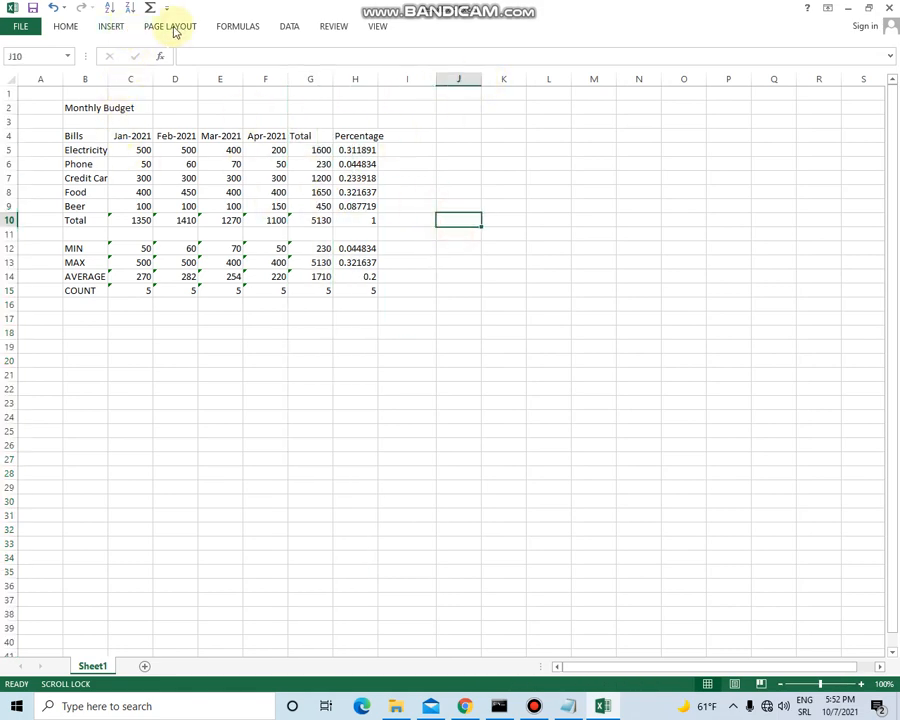
Keep the ribbon expanded and display the available commands for deleting cells, sheet rows, sheet columns or the sheet.
{"action": "double_click", "coordinate": [225, 26]}
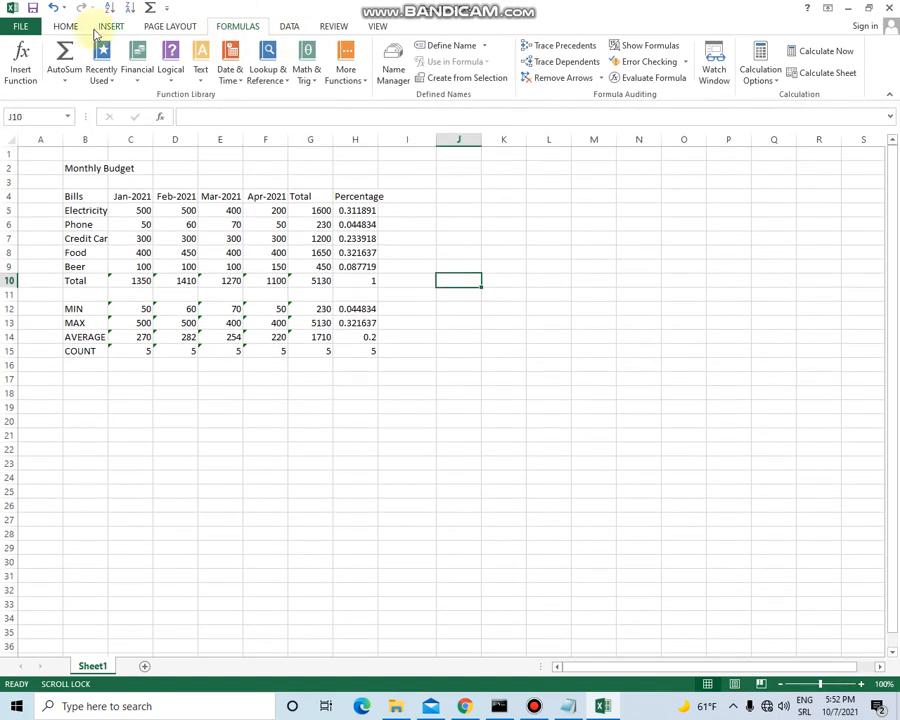
{"action": "left_click", "coordinate": [65, 27]}
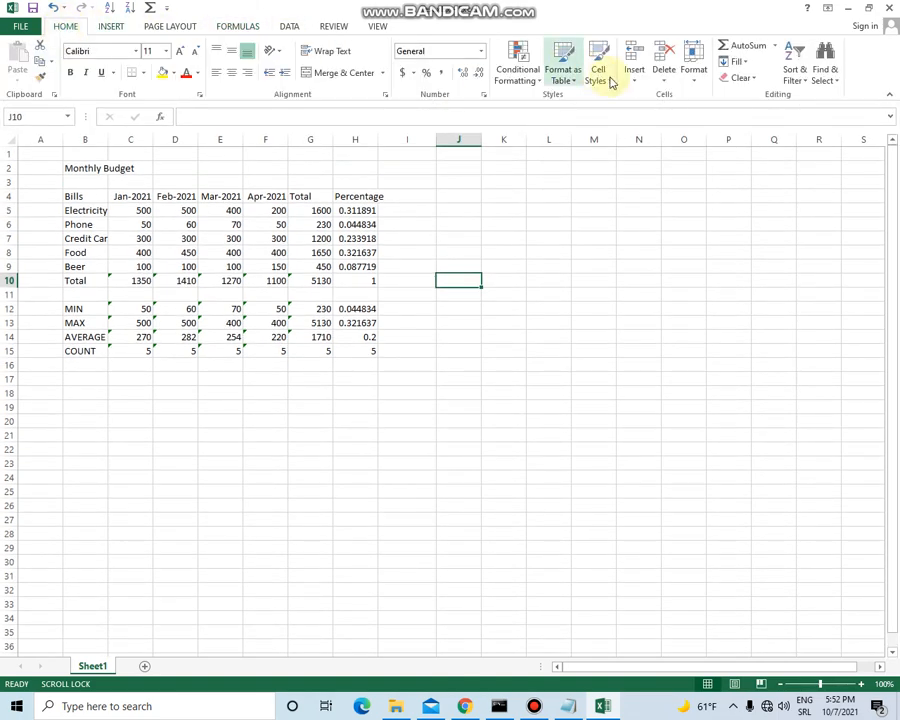
{"action": "left_click", "coordinate": [663, 81]}
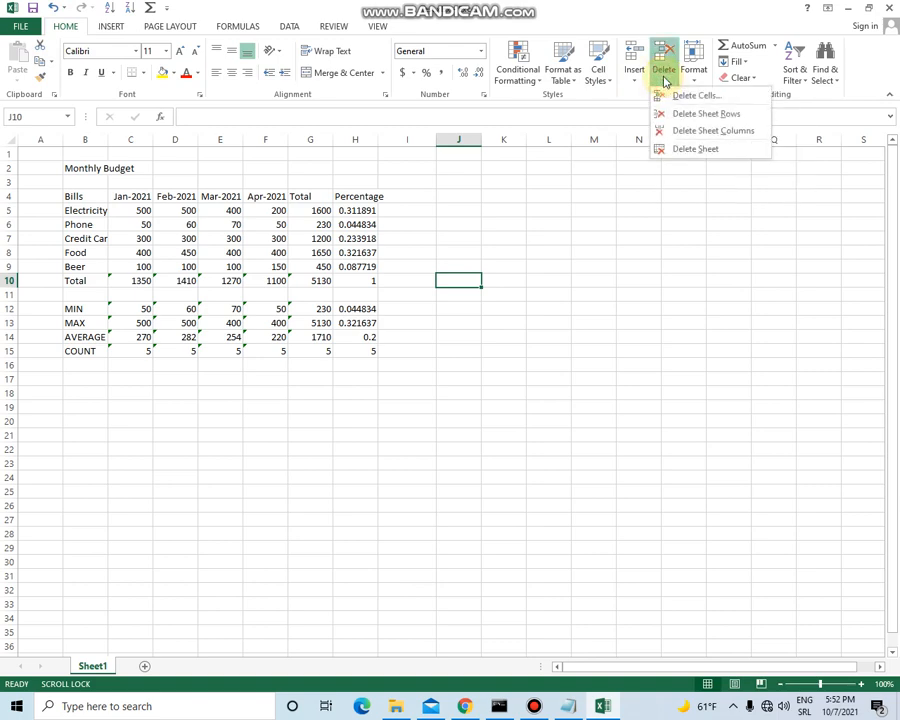